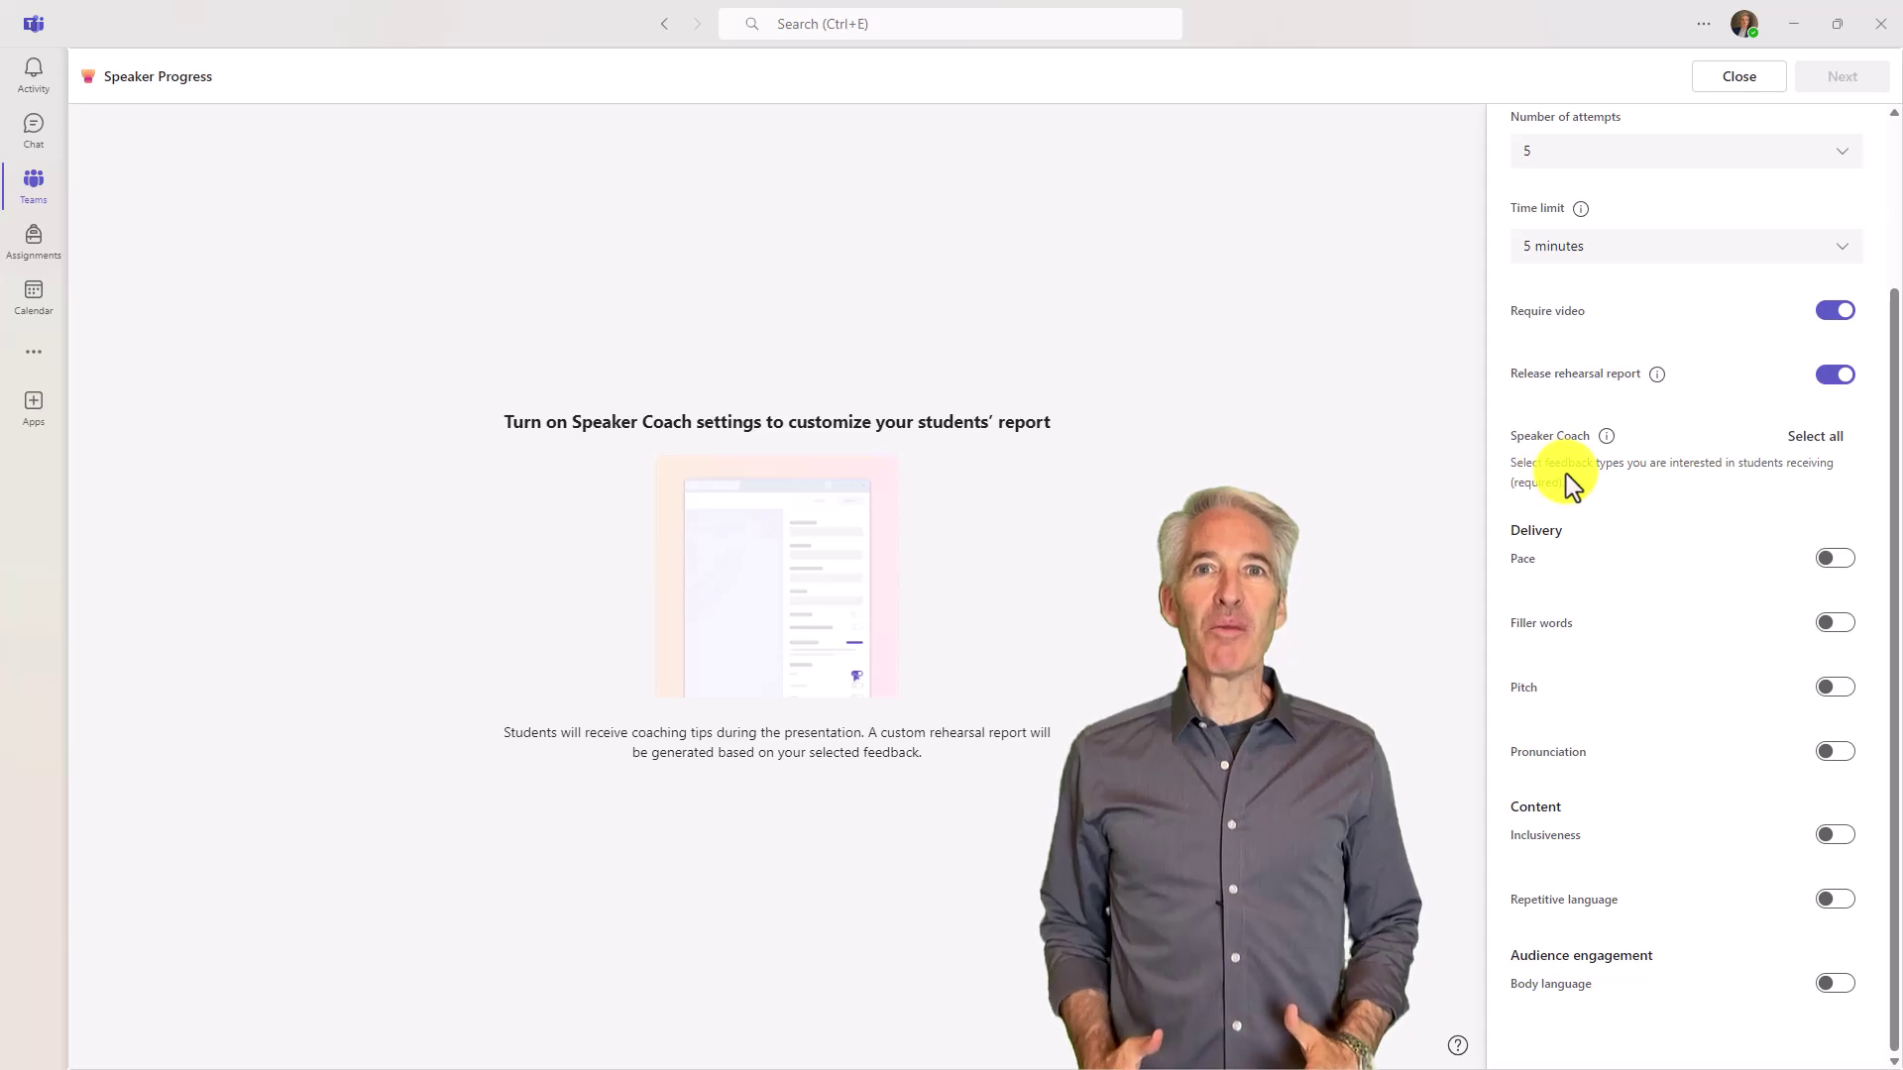
- Turn on all Speaker Coach feedback types, then switch off Pronunciation, Repetitive language and Filler words
left_click(1819, 437)
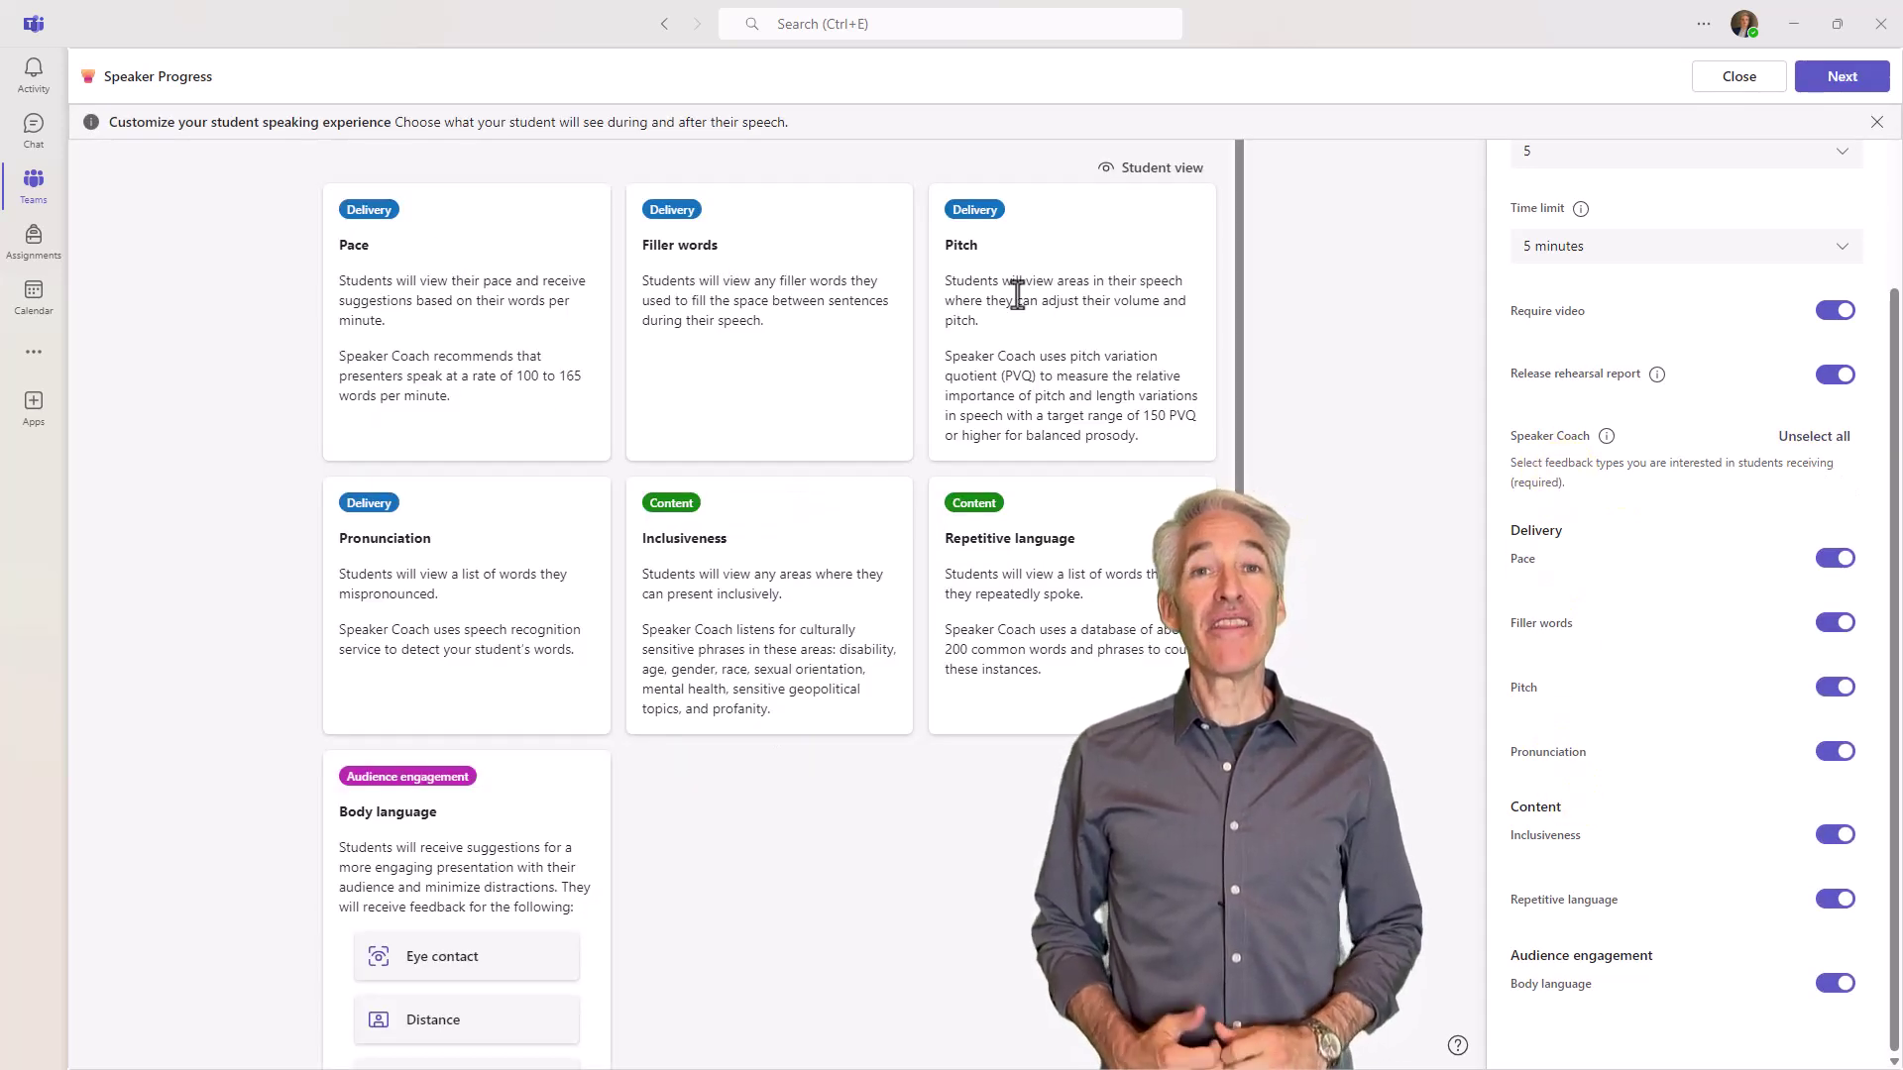
scroll(456, 788, "down", 1)
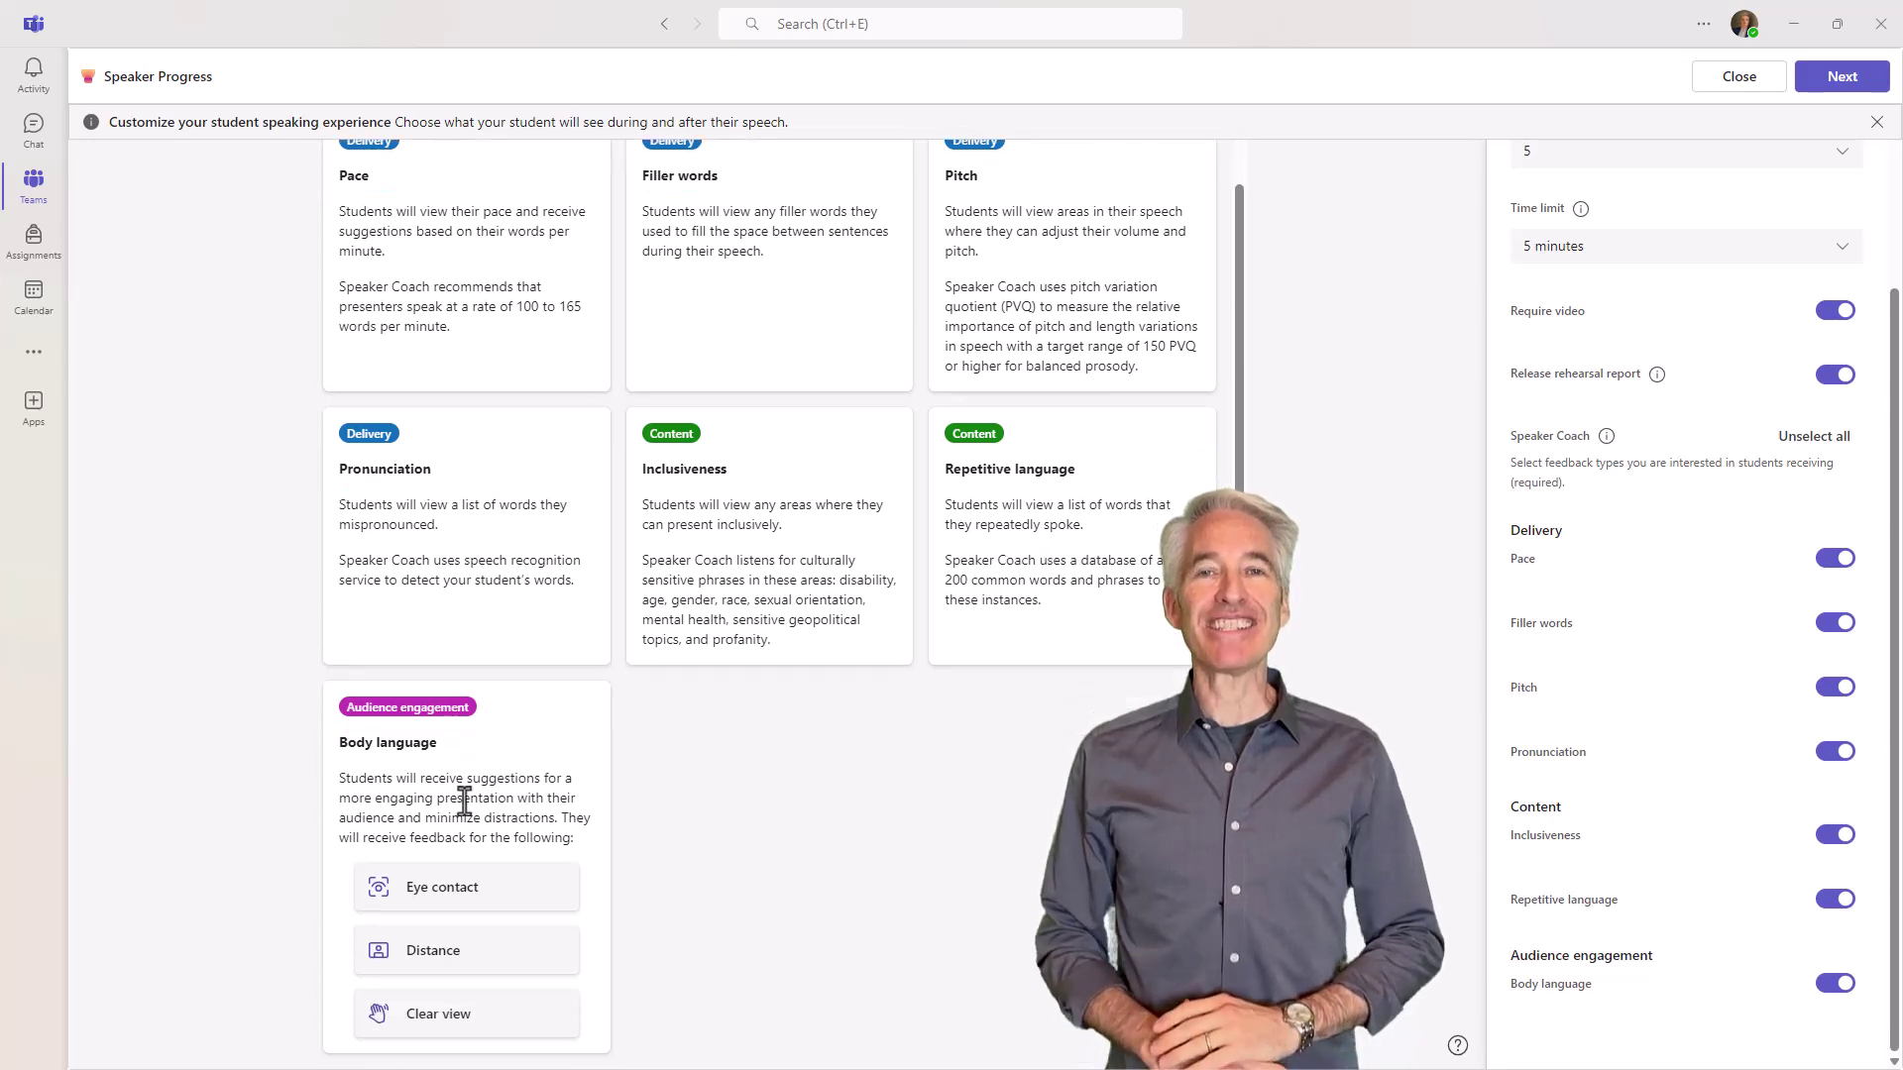
scroll(1835, 905, "up", 2)
left_click(1835, 875)
scroll(1834, 893, "down", 1)
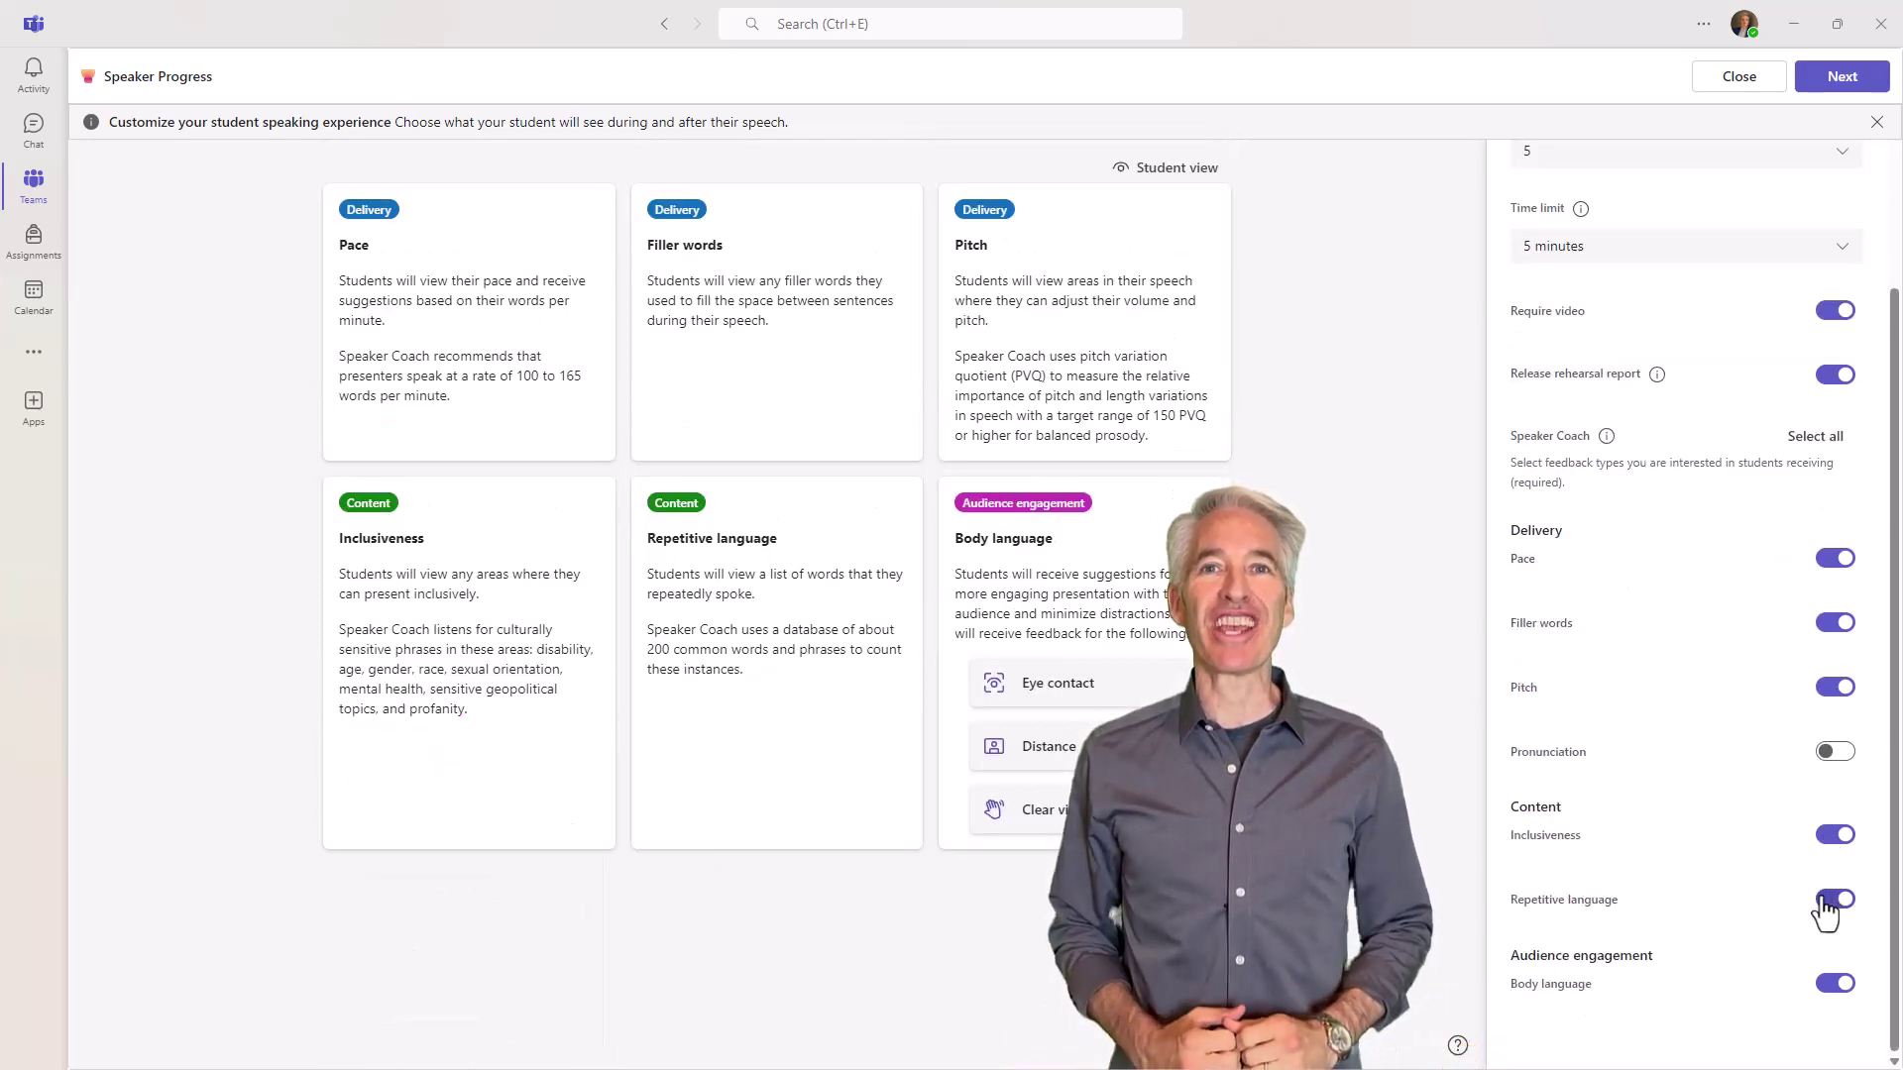
left_click(1834, 901)
left_click(1835, 625)
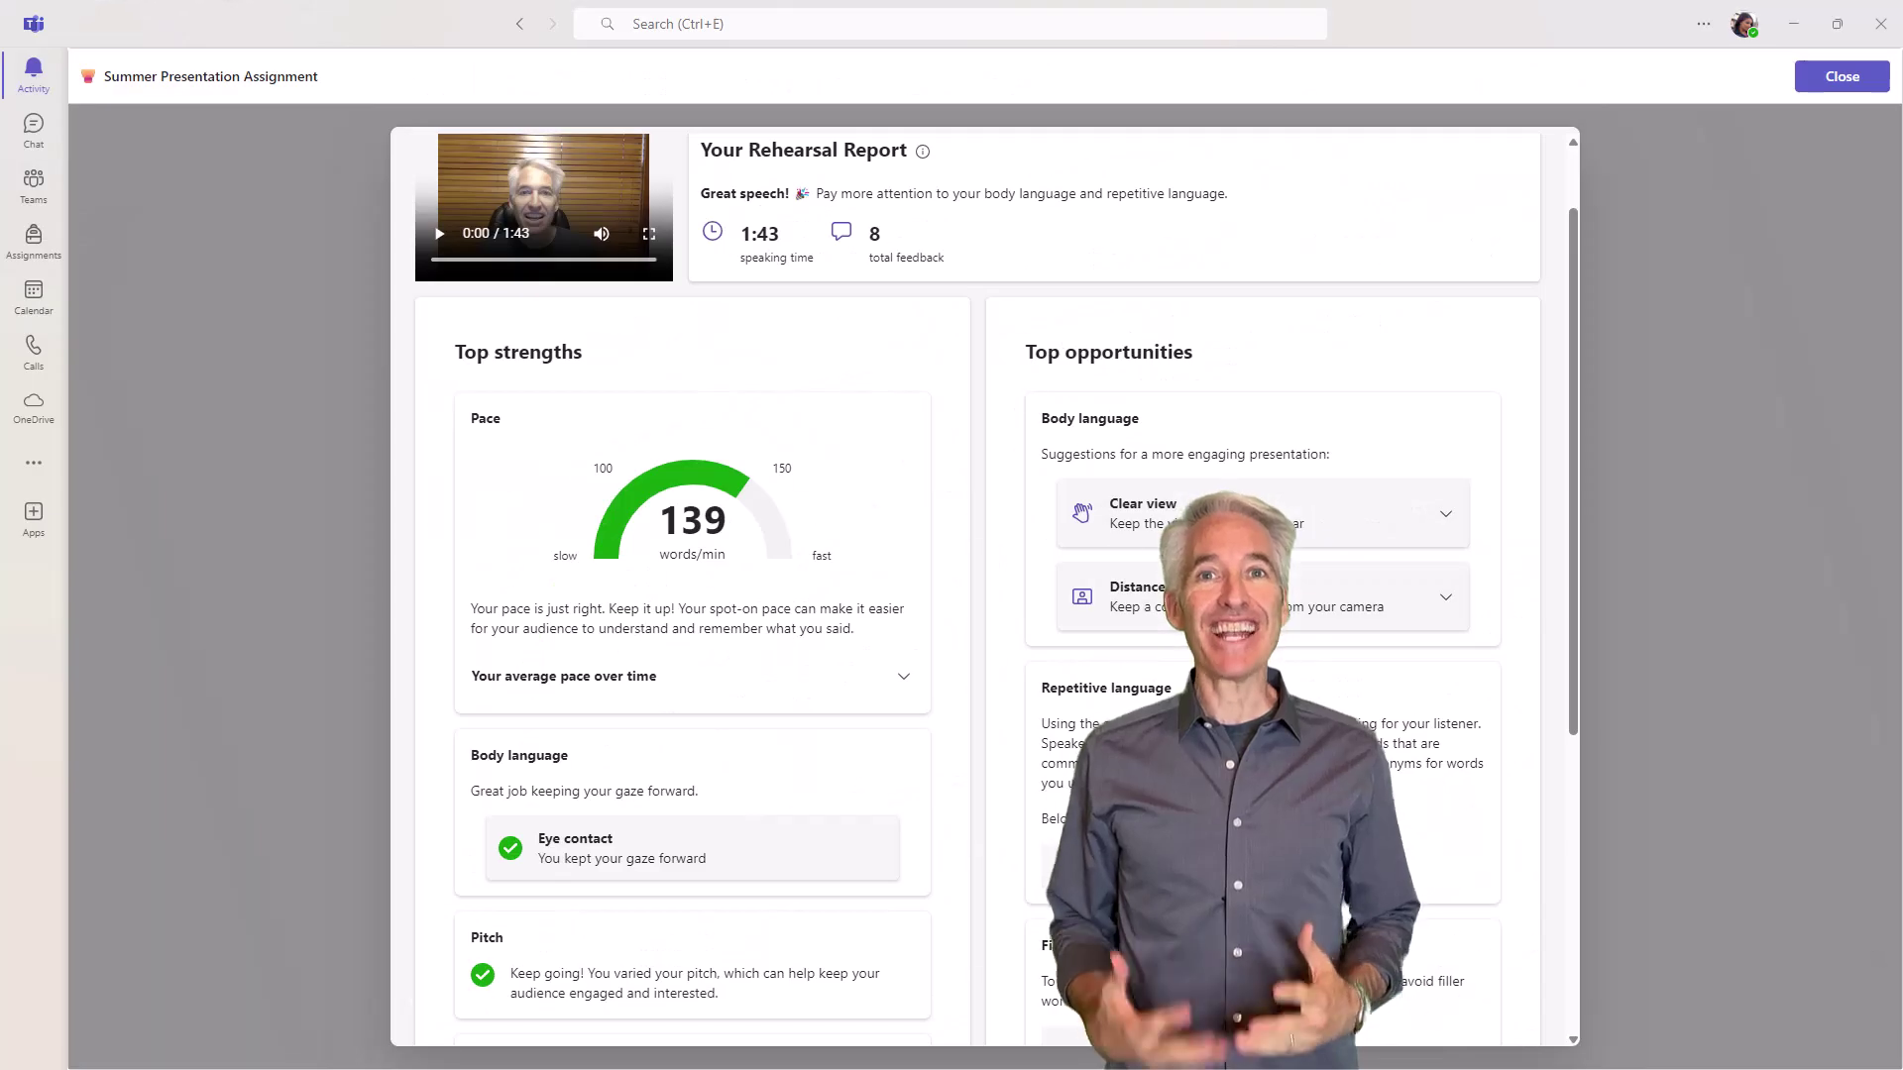
- Expand and collapse the Clear view and Distance suggestions in the rehearsal report preview
left_click(1446, 511)
left_click(1446, 757)
scroll(1134, 666, "down", 2)
left_click(1446, 528)
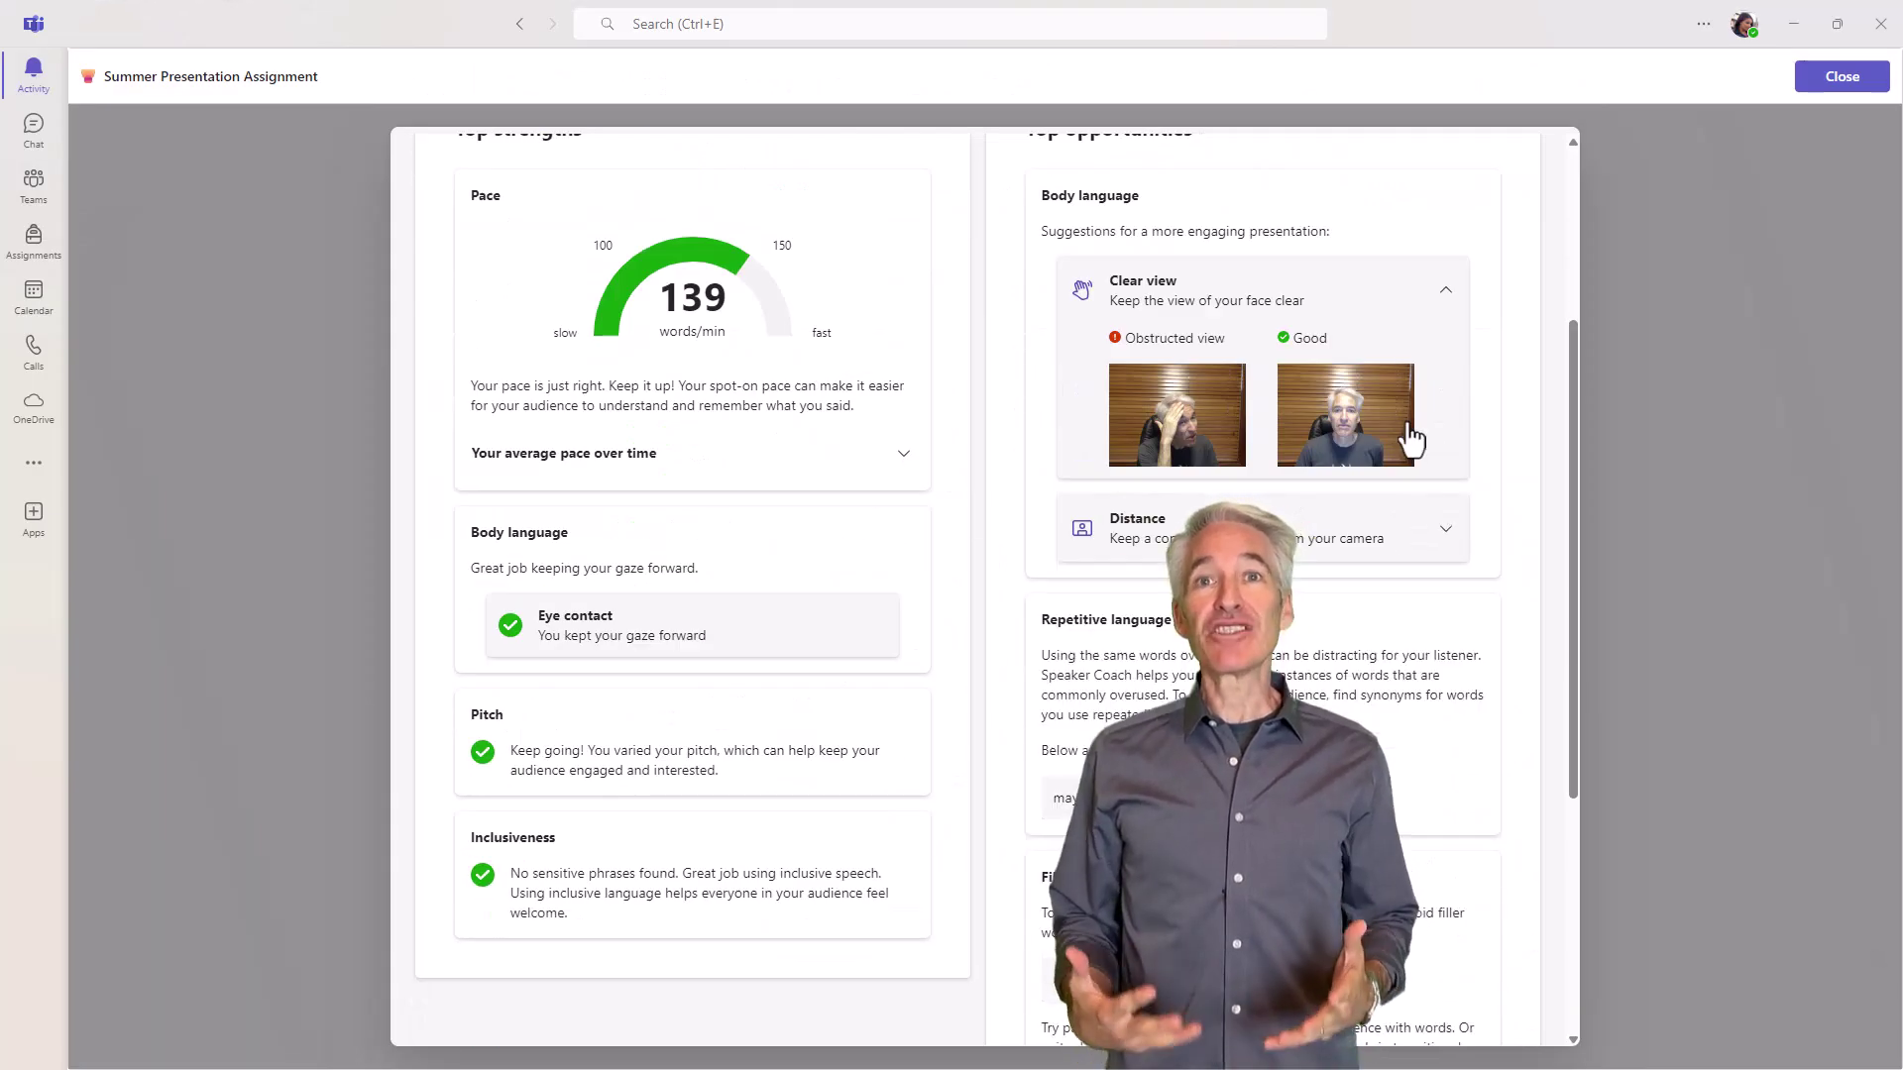
left_click(1446, 289)
scroll(1239, 595, "down", 3)
scroll(654, 396, "up", 8)
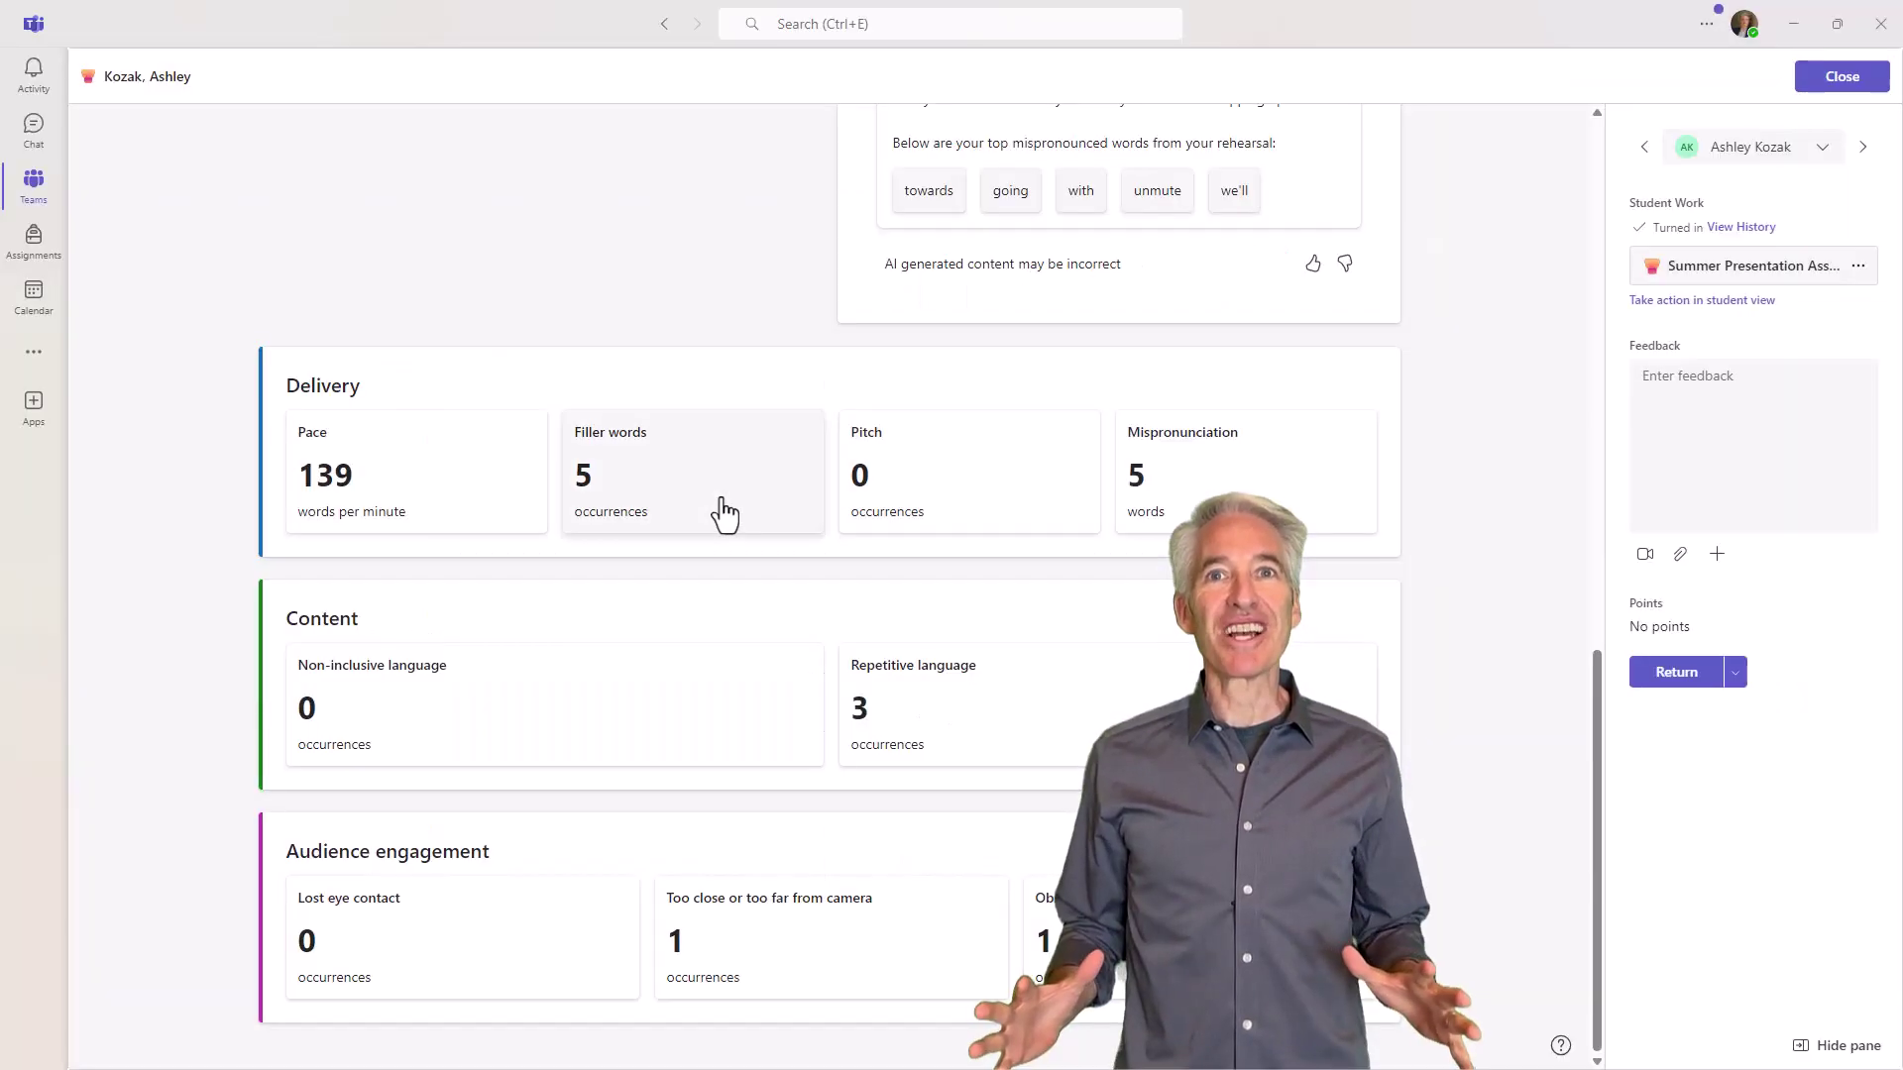
- Check the student's Filler words history, then open their Mispronunciation details
left_click(724, 513)
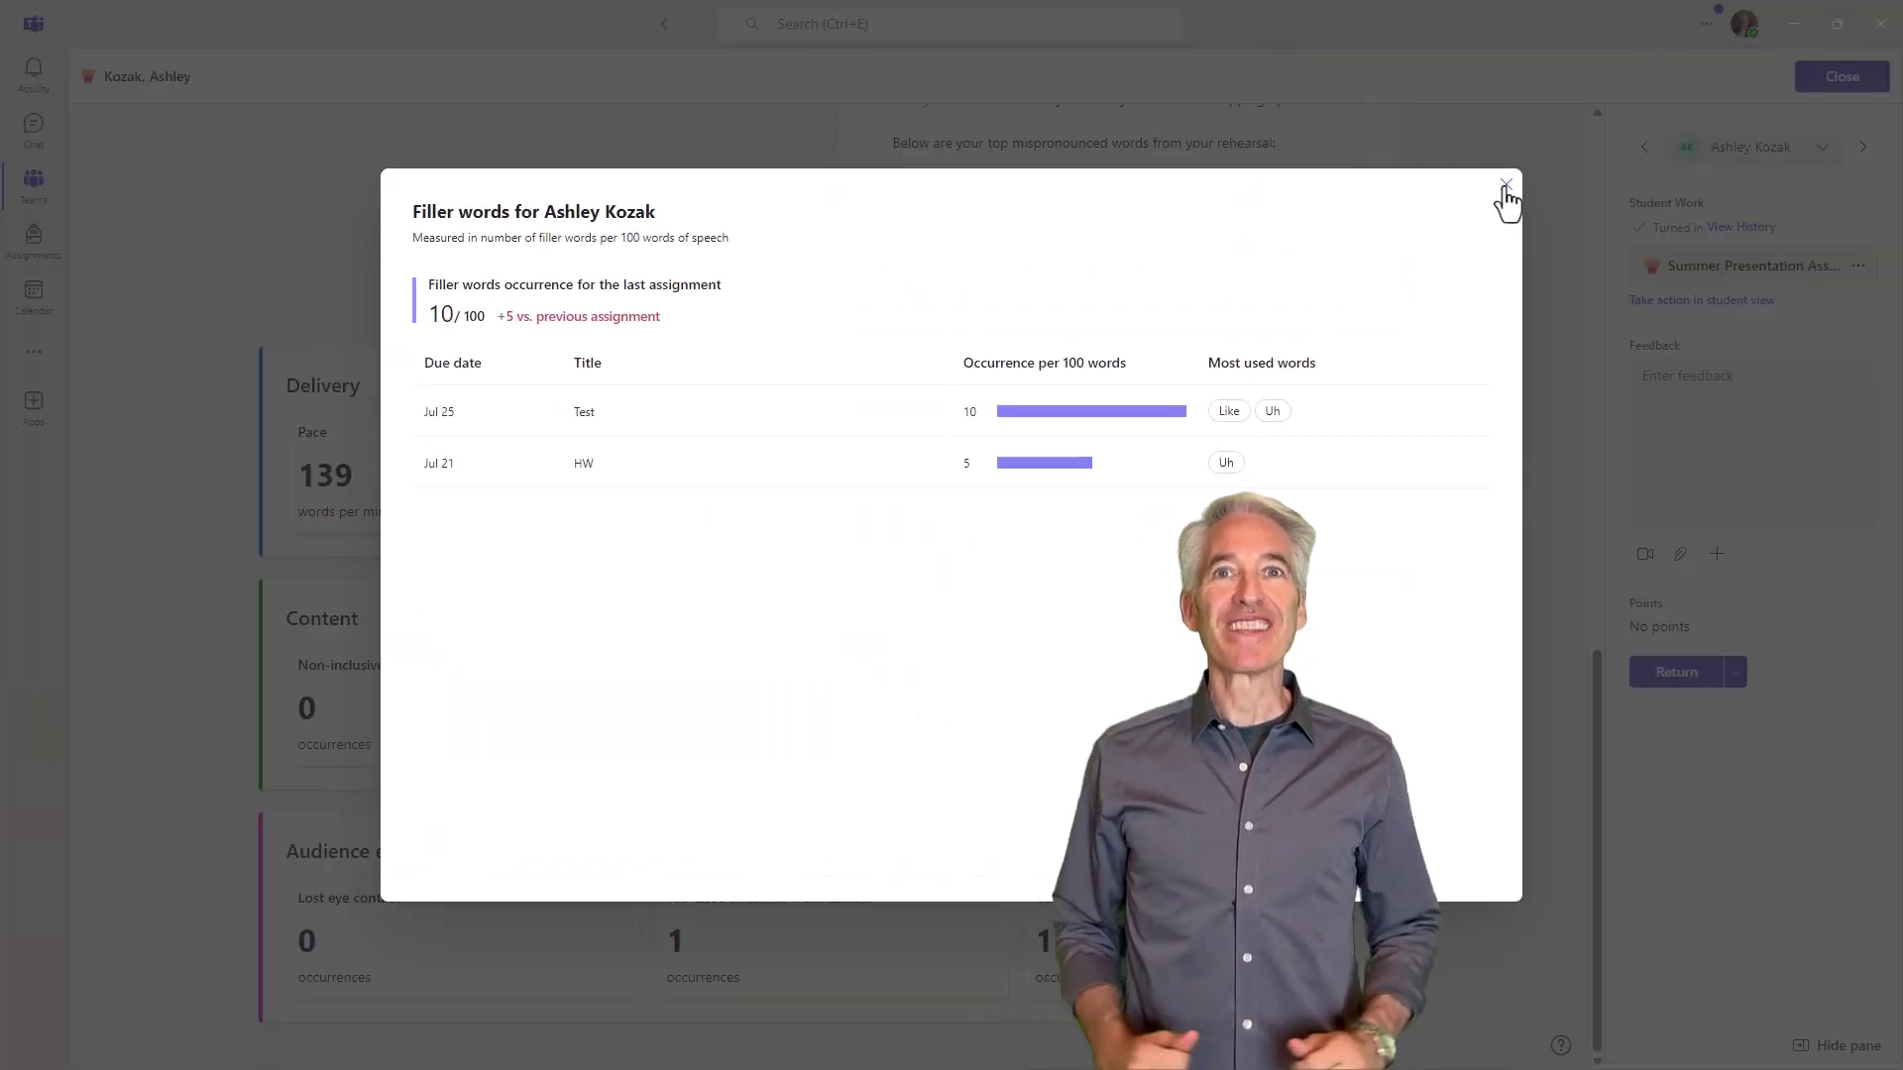
left_click(1502, 193)
left_click(1219, 467)
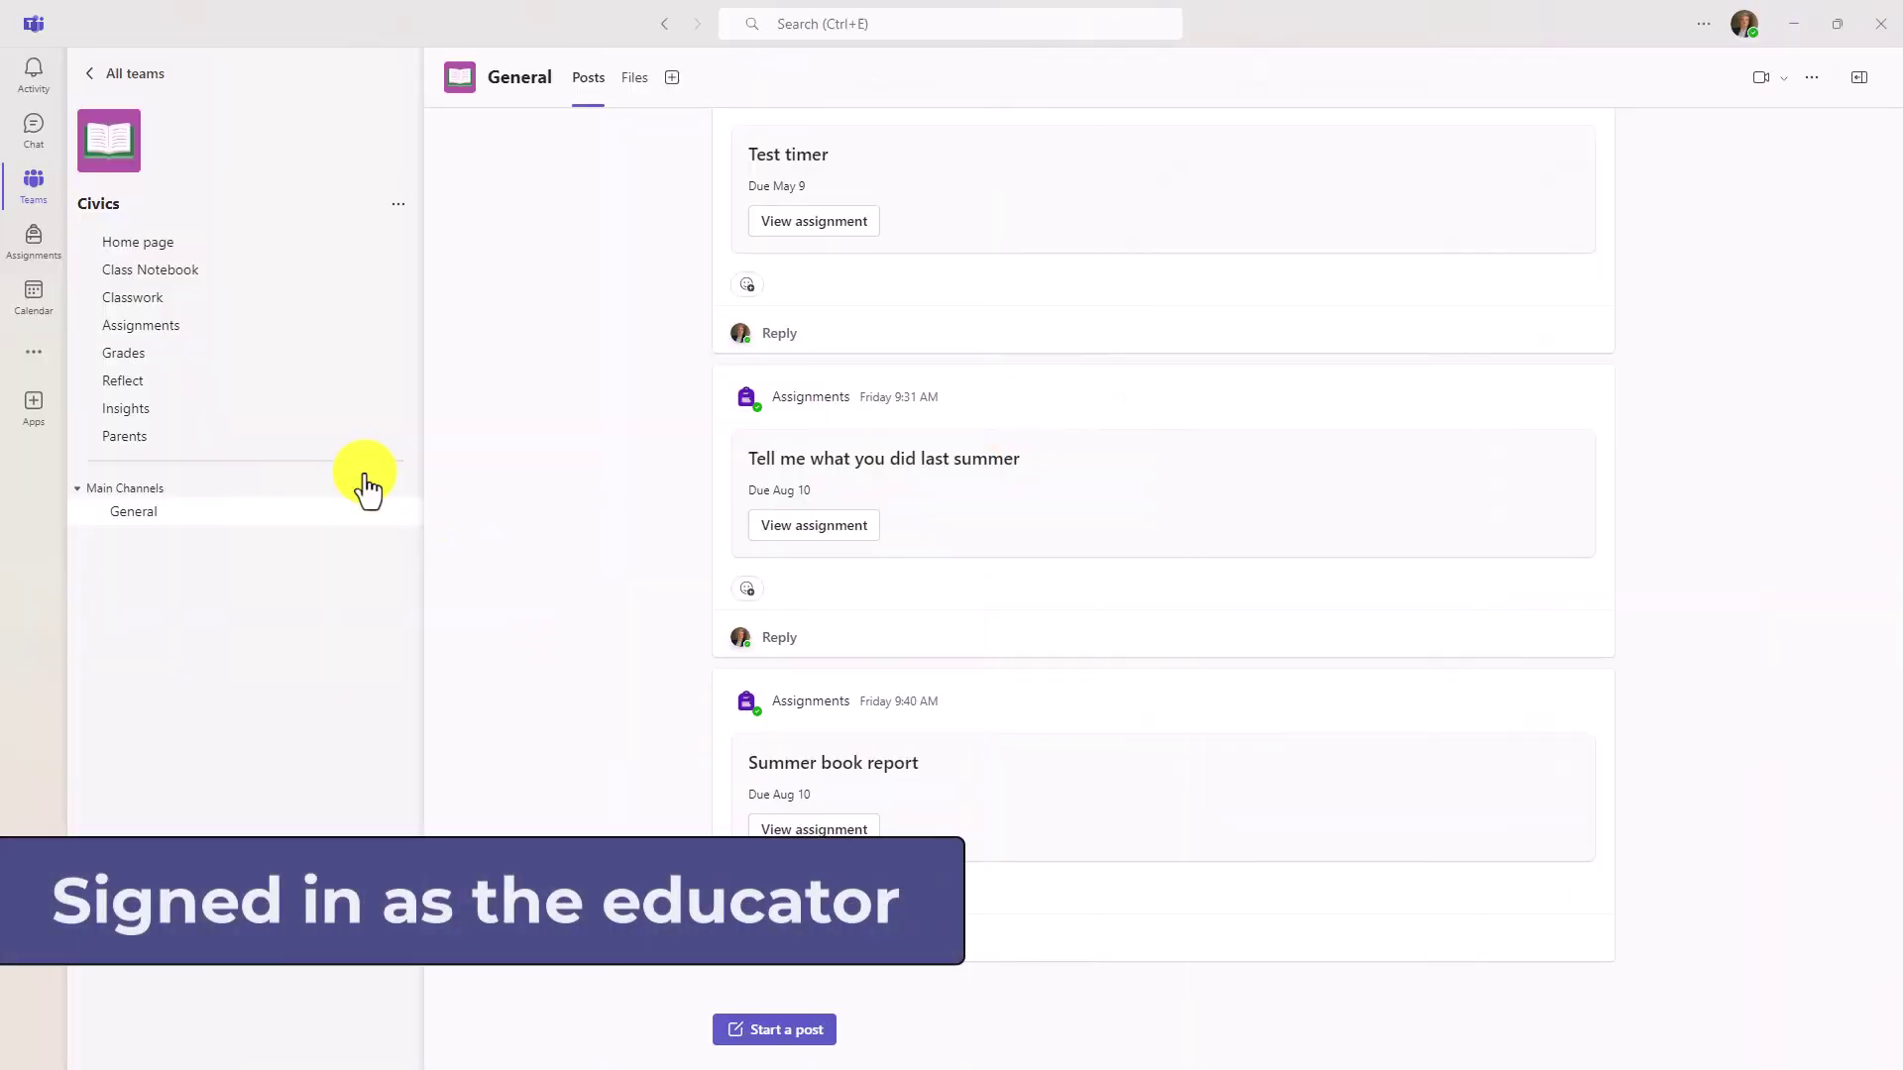
- Start a new assignment from the Civics class Assignments Create menu
left_click(126, 330)
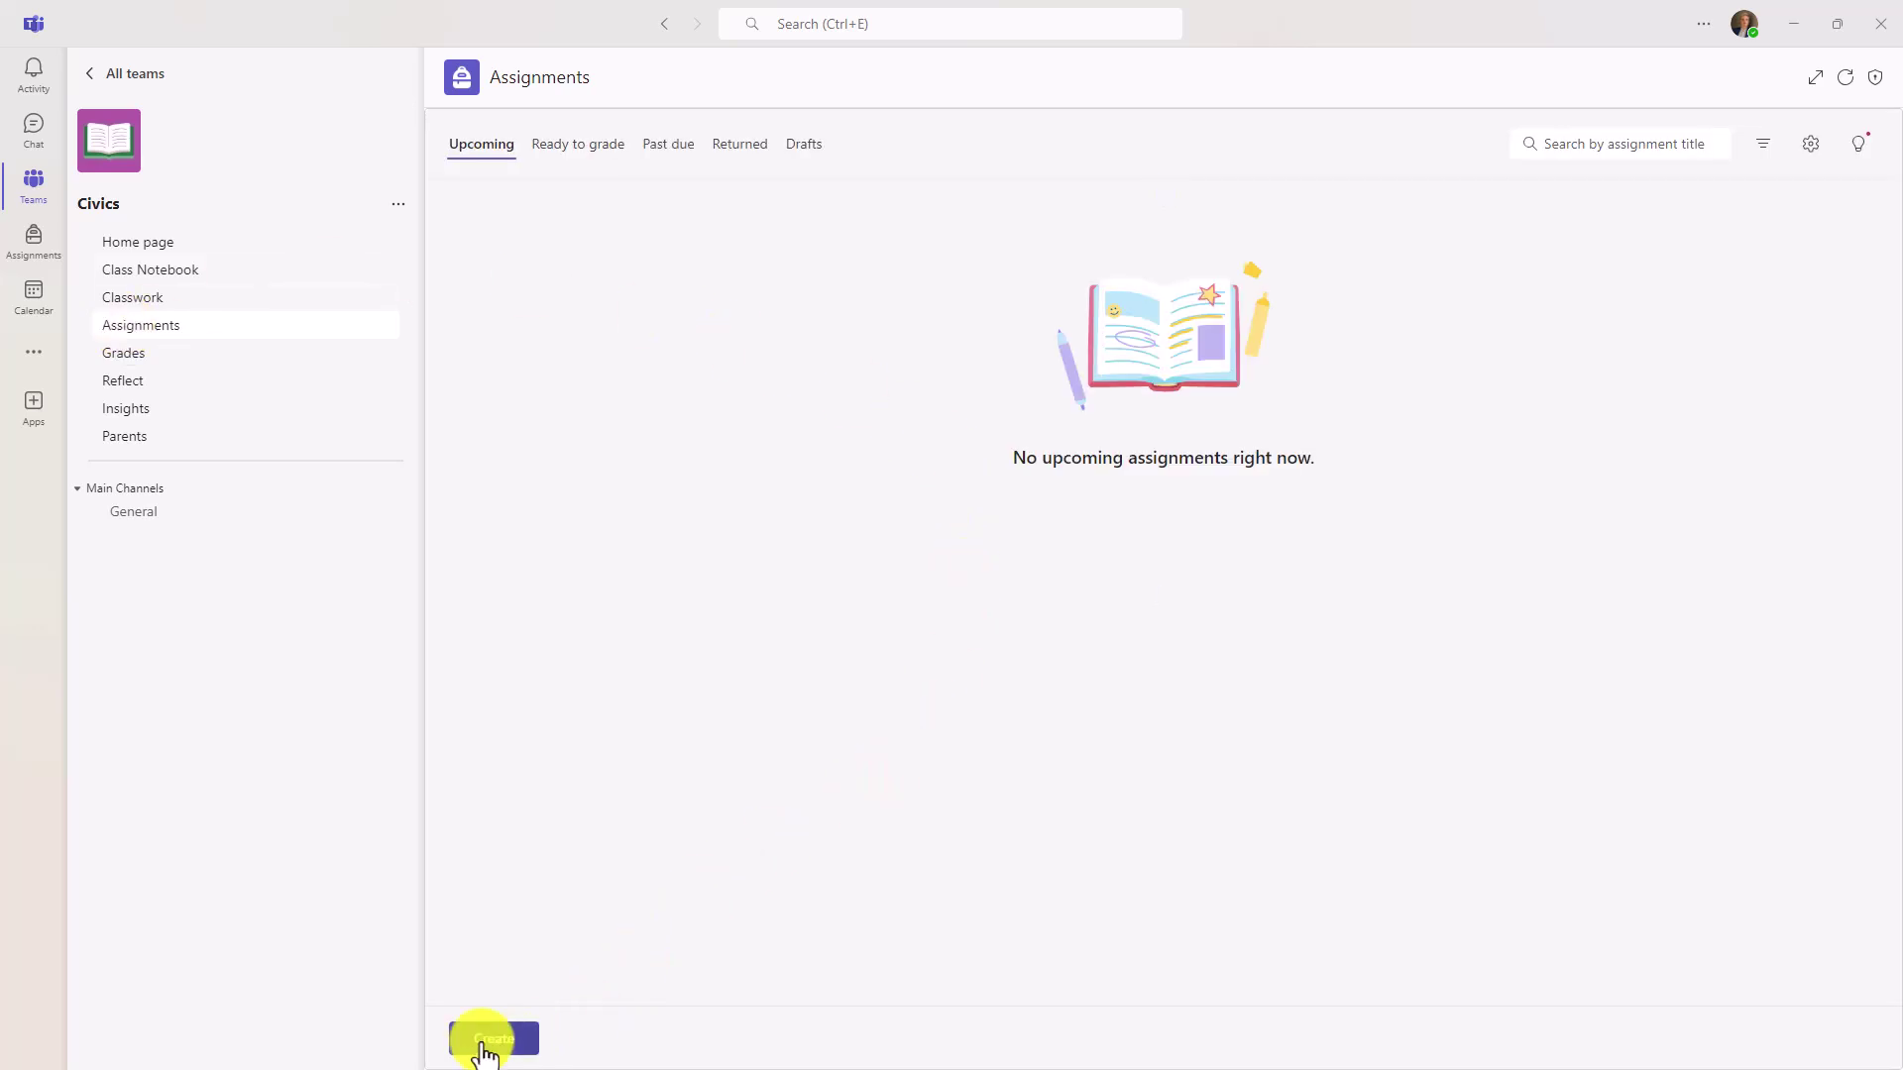
left_click(486, 1037)
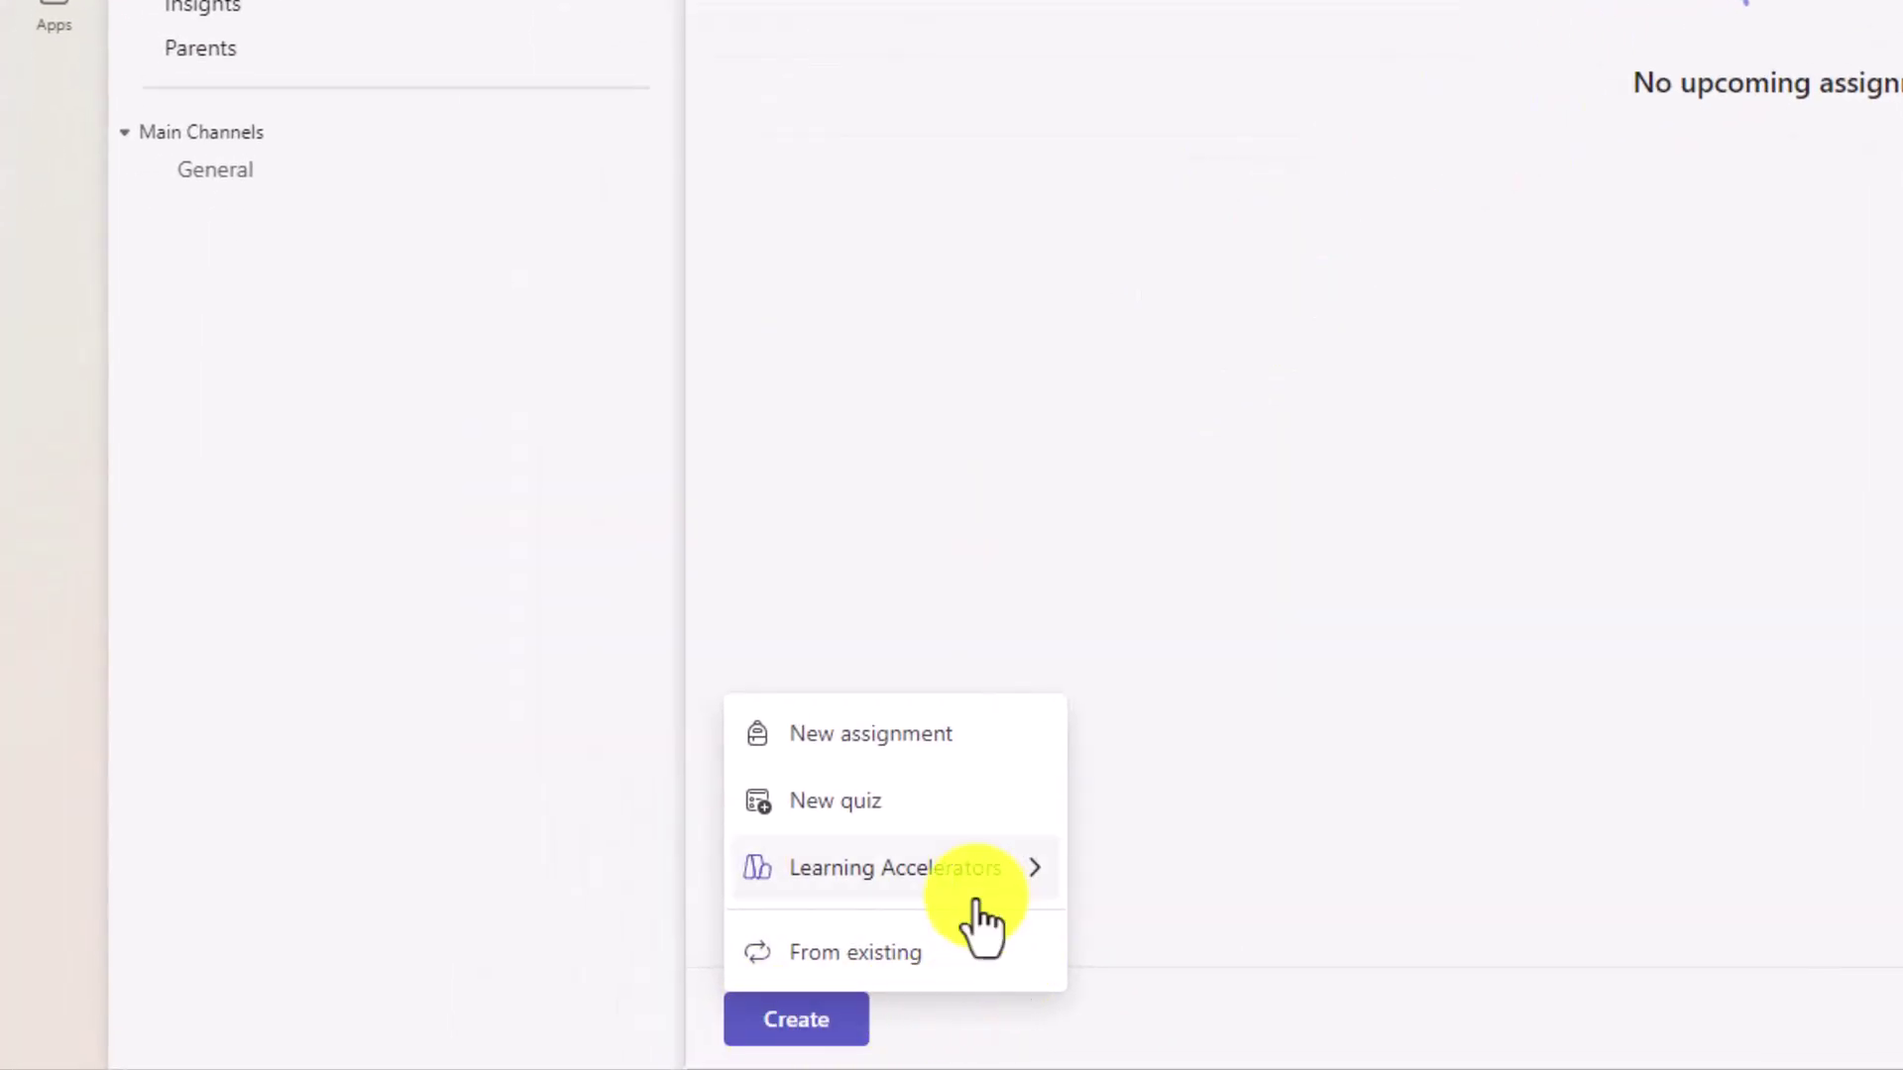
left_click(898, 883)
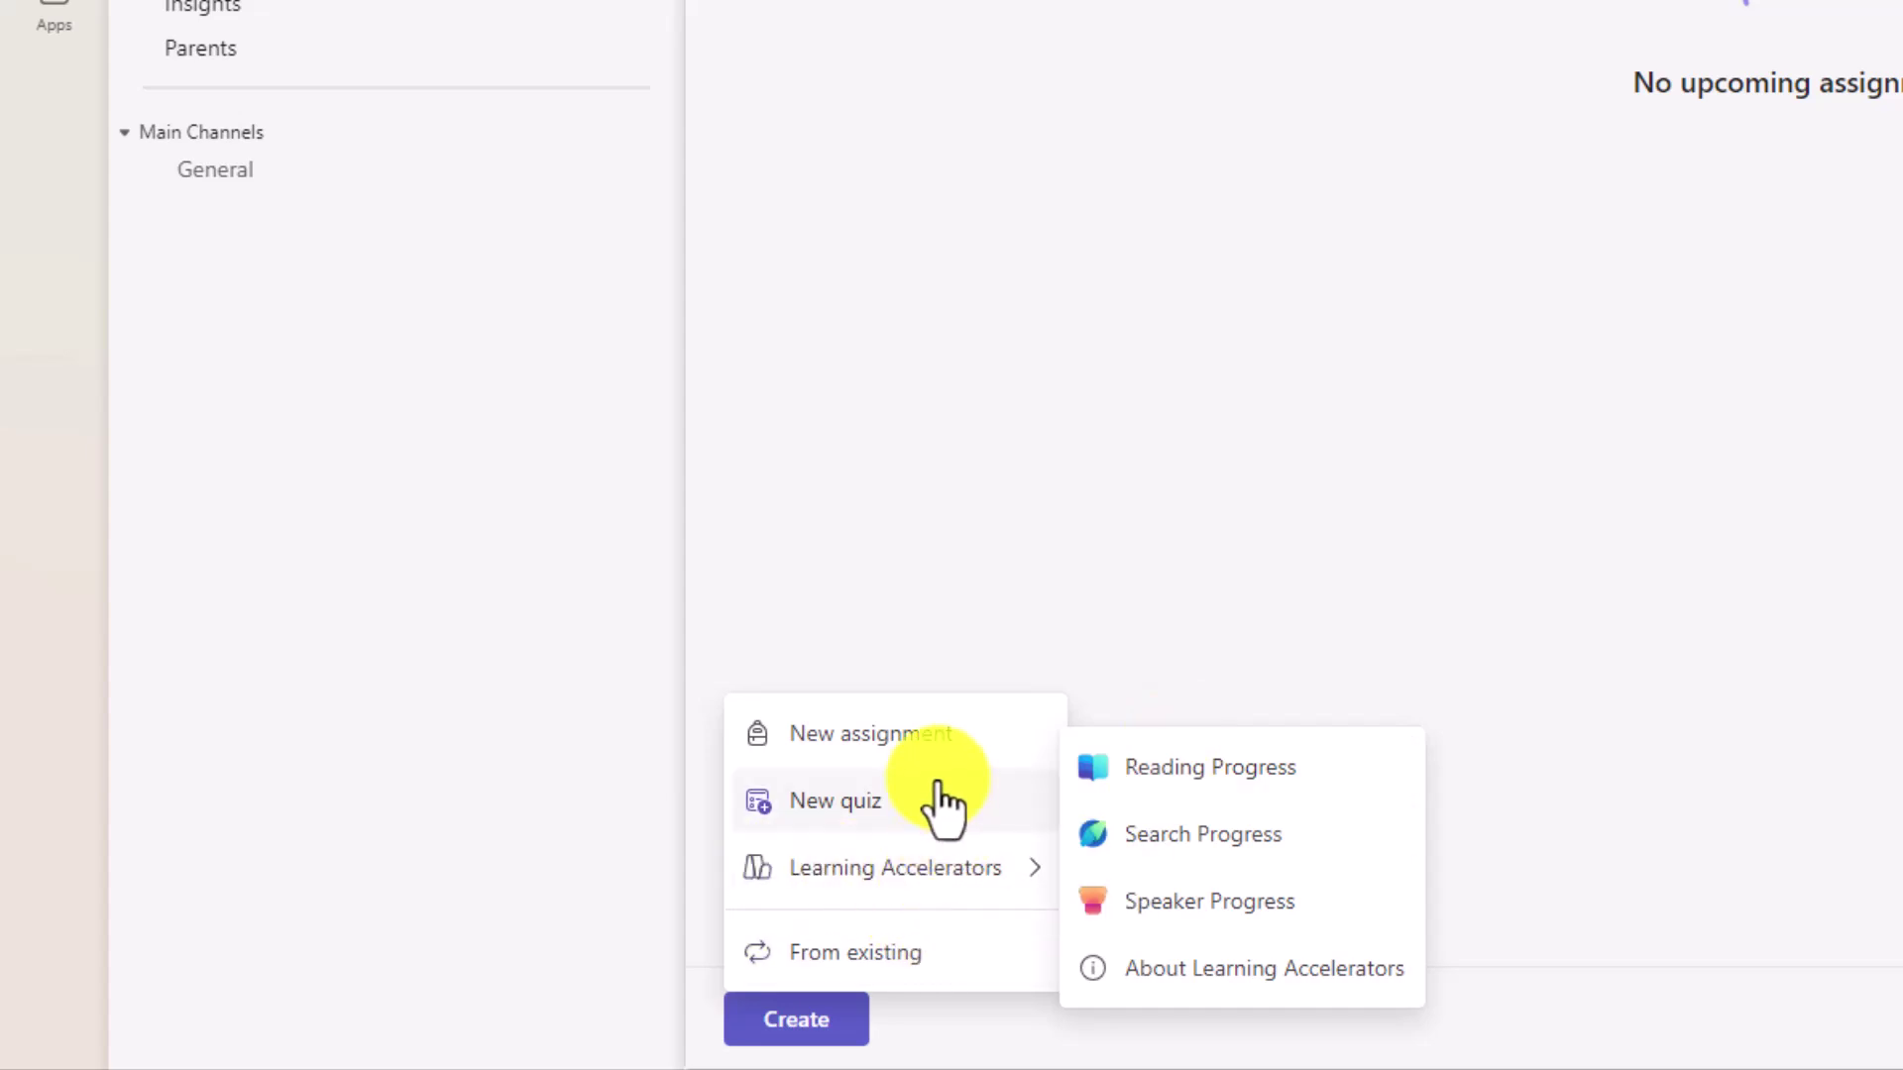
left_click(833, 734)
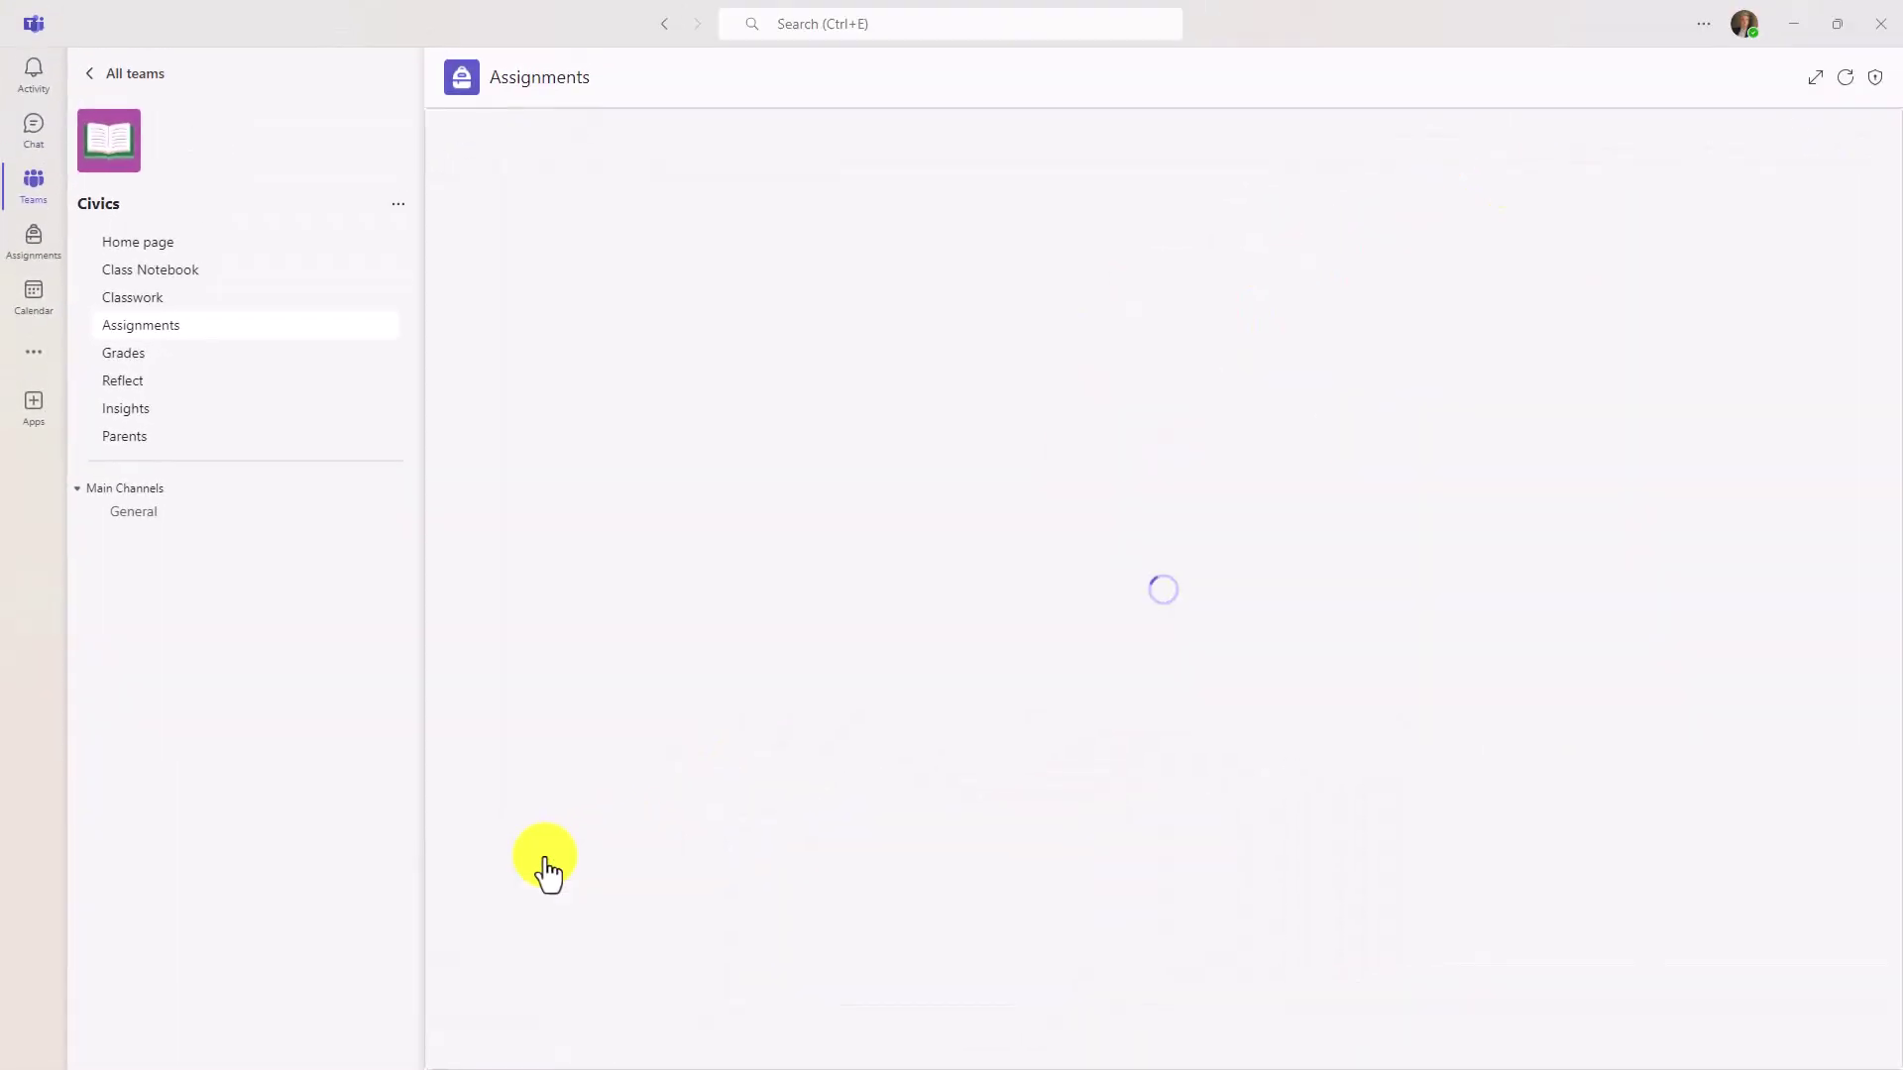
- Title it 'Summer Presentation Assignment' and paste the instruction about presenting their summer with Speaker Progress
left_click(656, 201)
type("Summer Presentation Assignment")
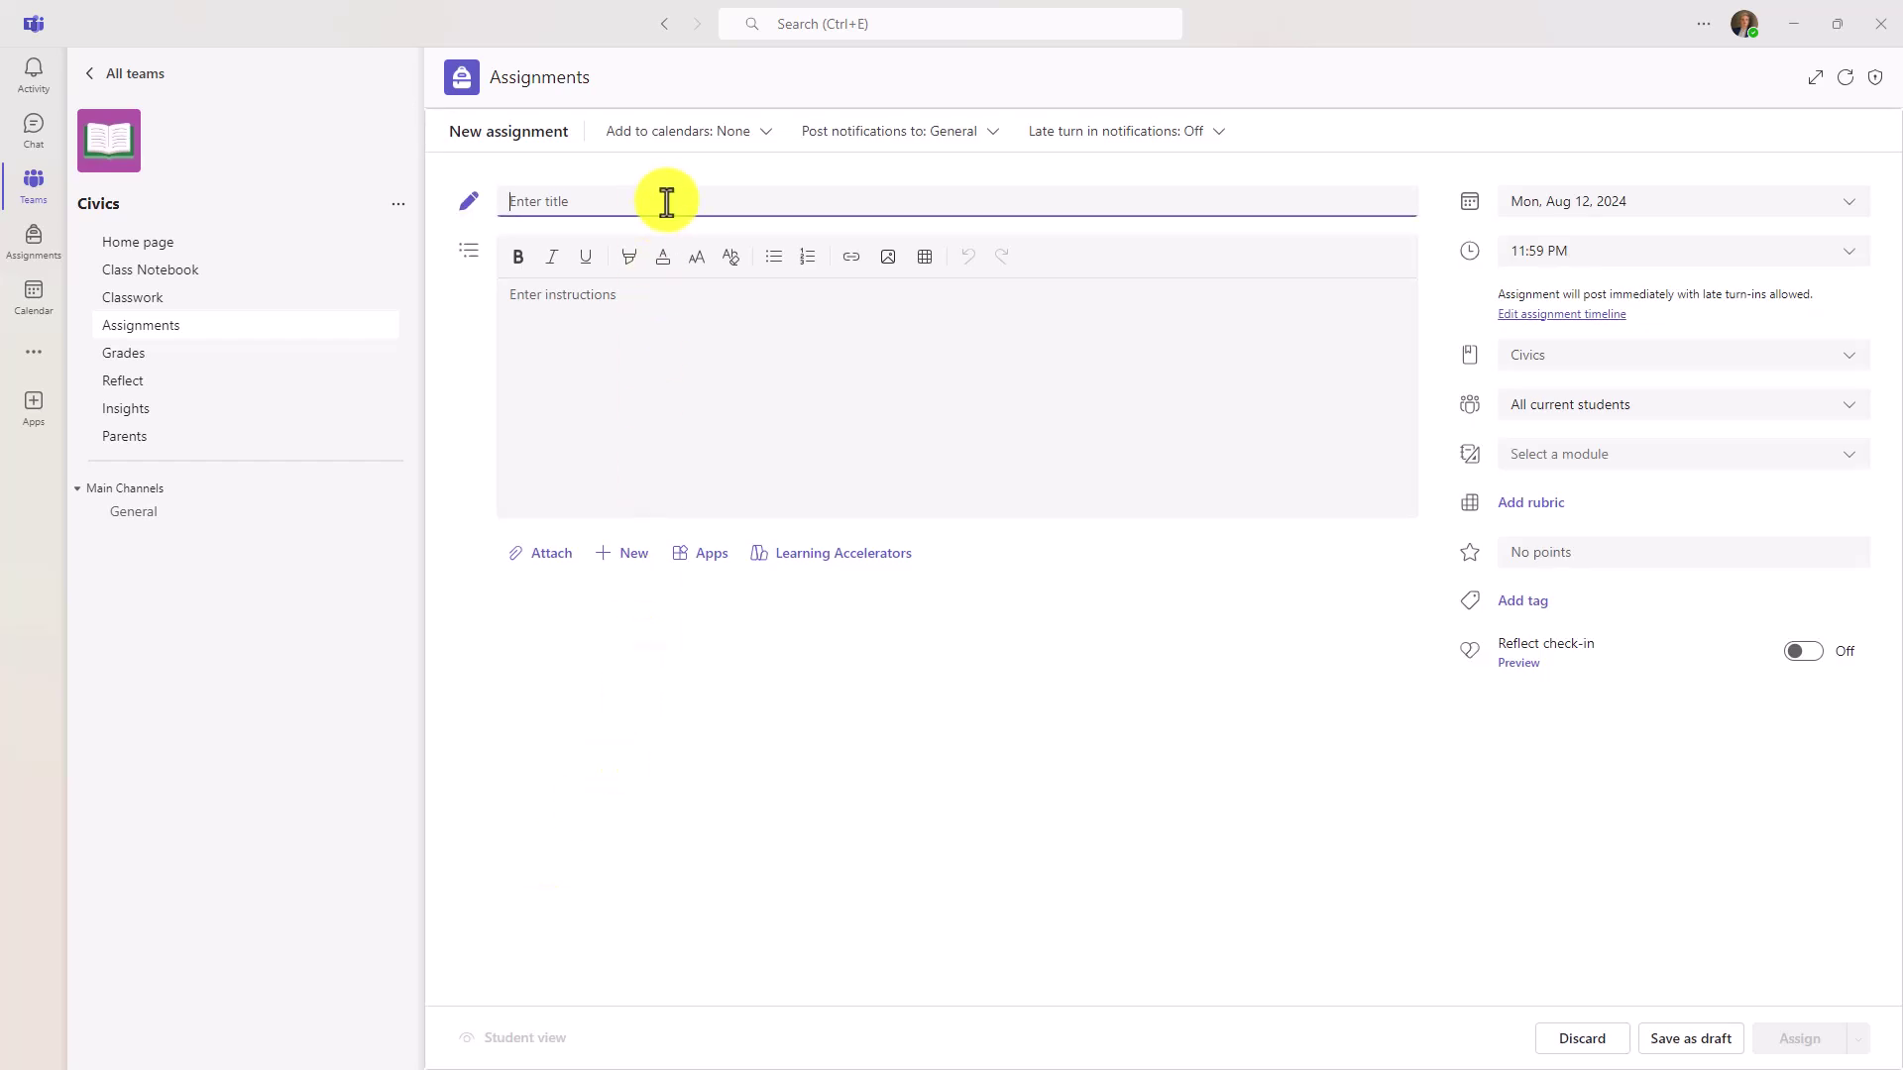
left_click(790, 327)
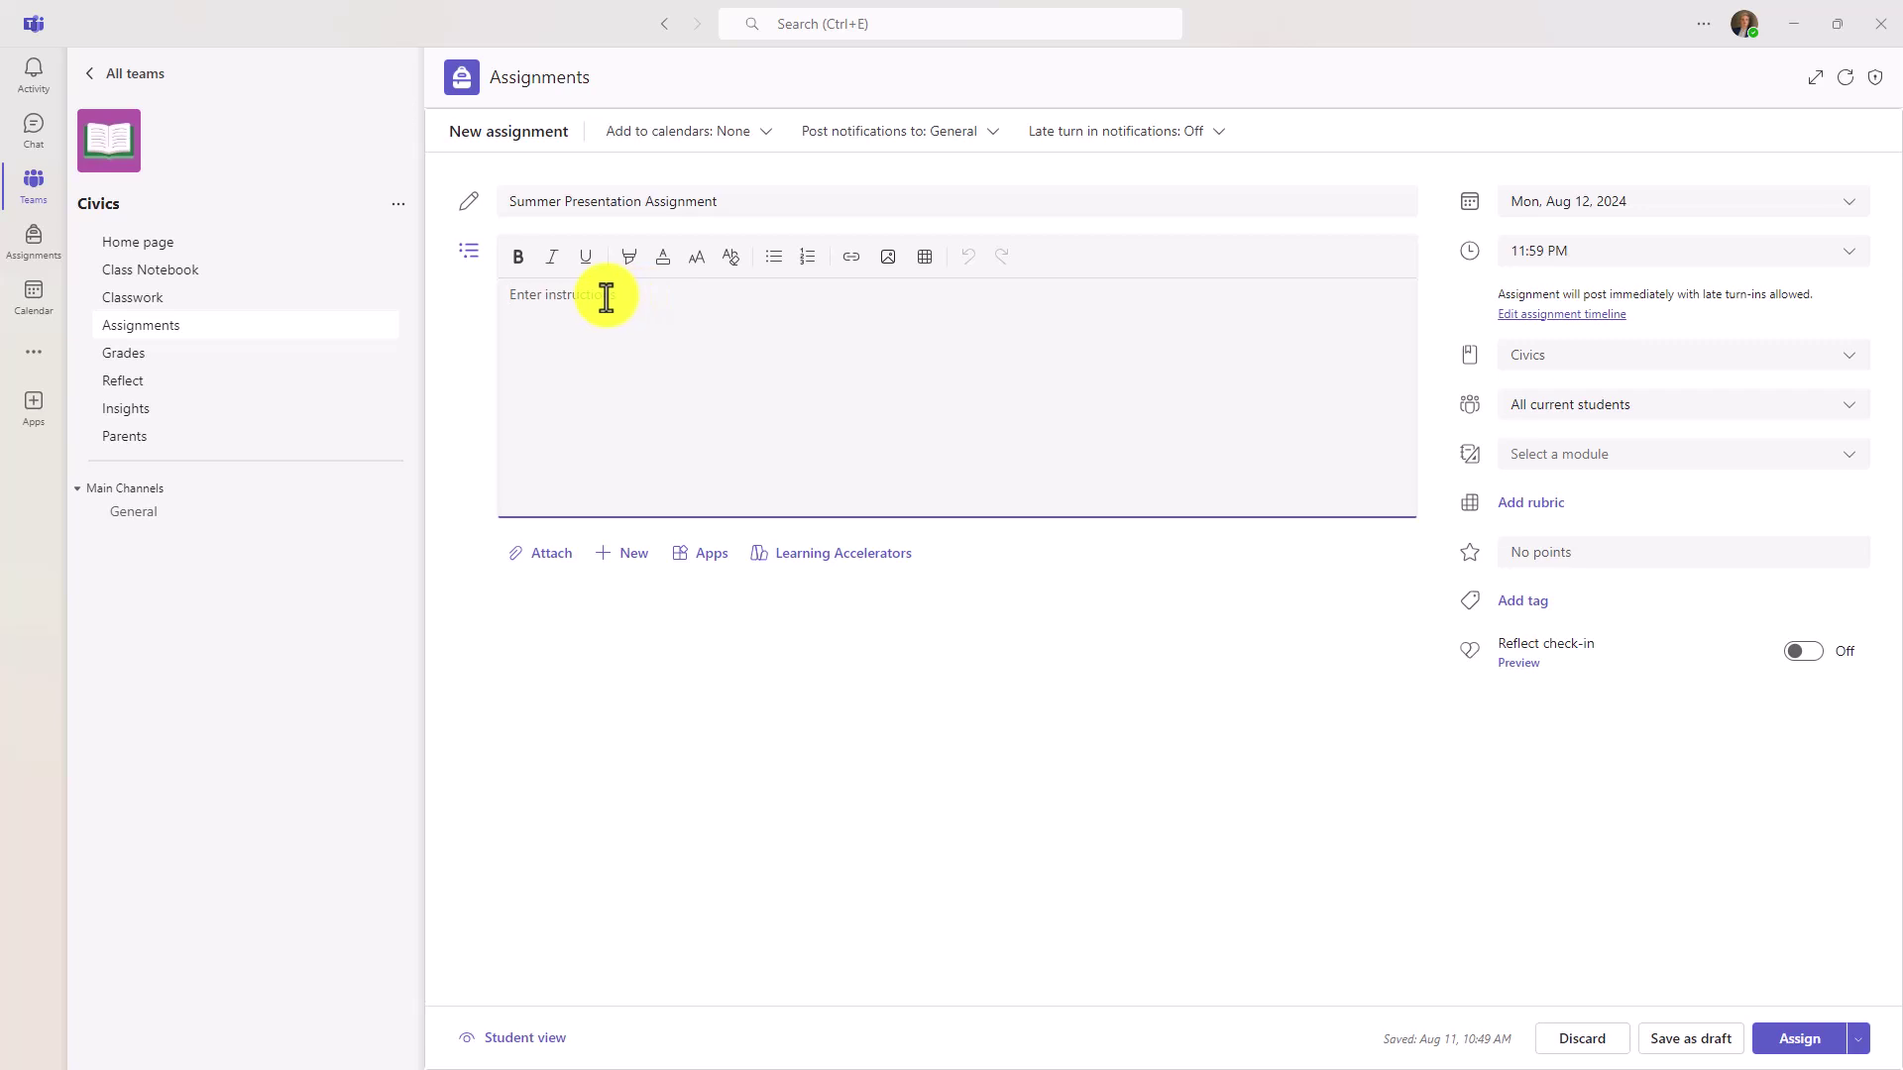
type("Give a presentation about your summer using Speaker Progress and practice your content, delivery, and audience engagement.")
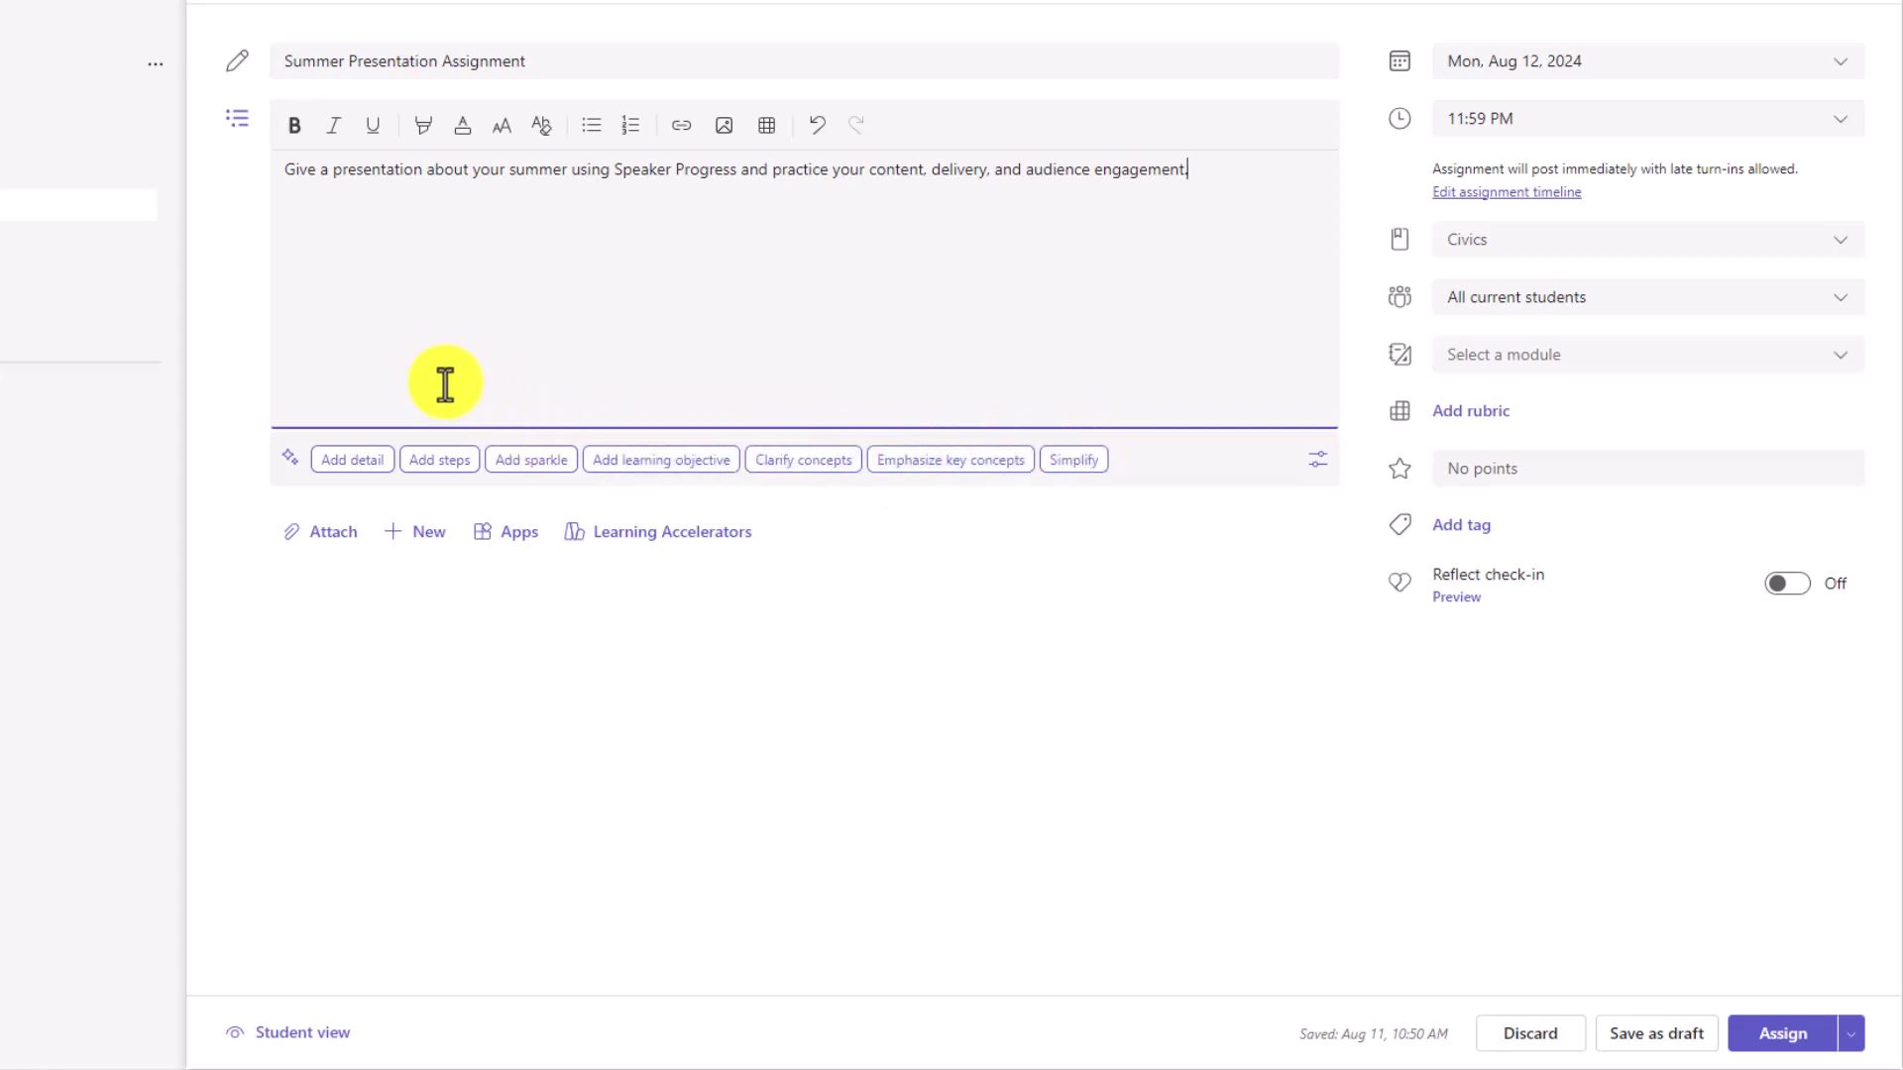
- Expand the instructions with AI Add detail, then Add sparkle emojis, keeping both results
left_click(365, 462)
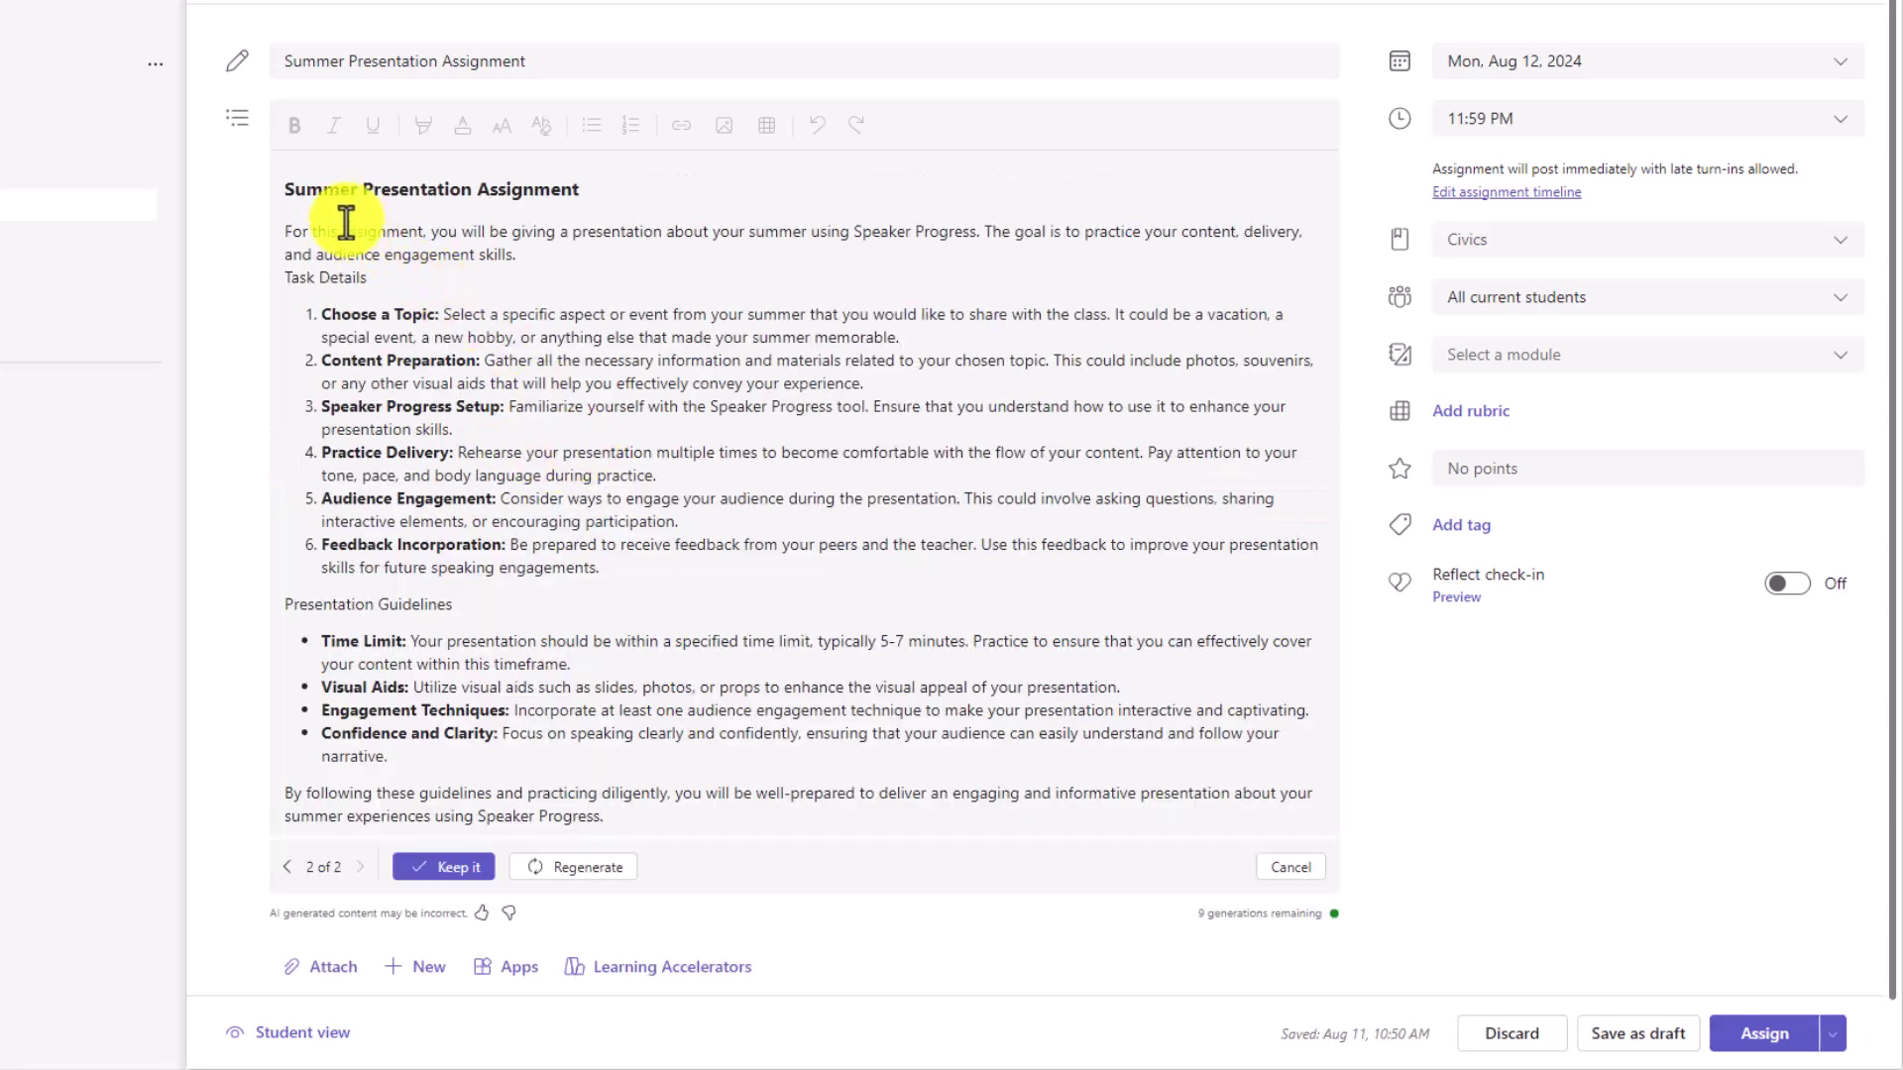
scroll(526, 565, "down", 1)
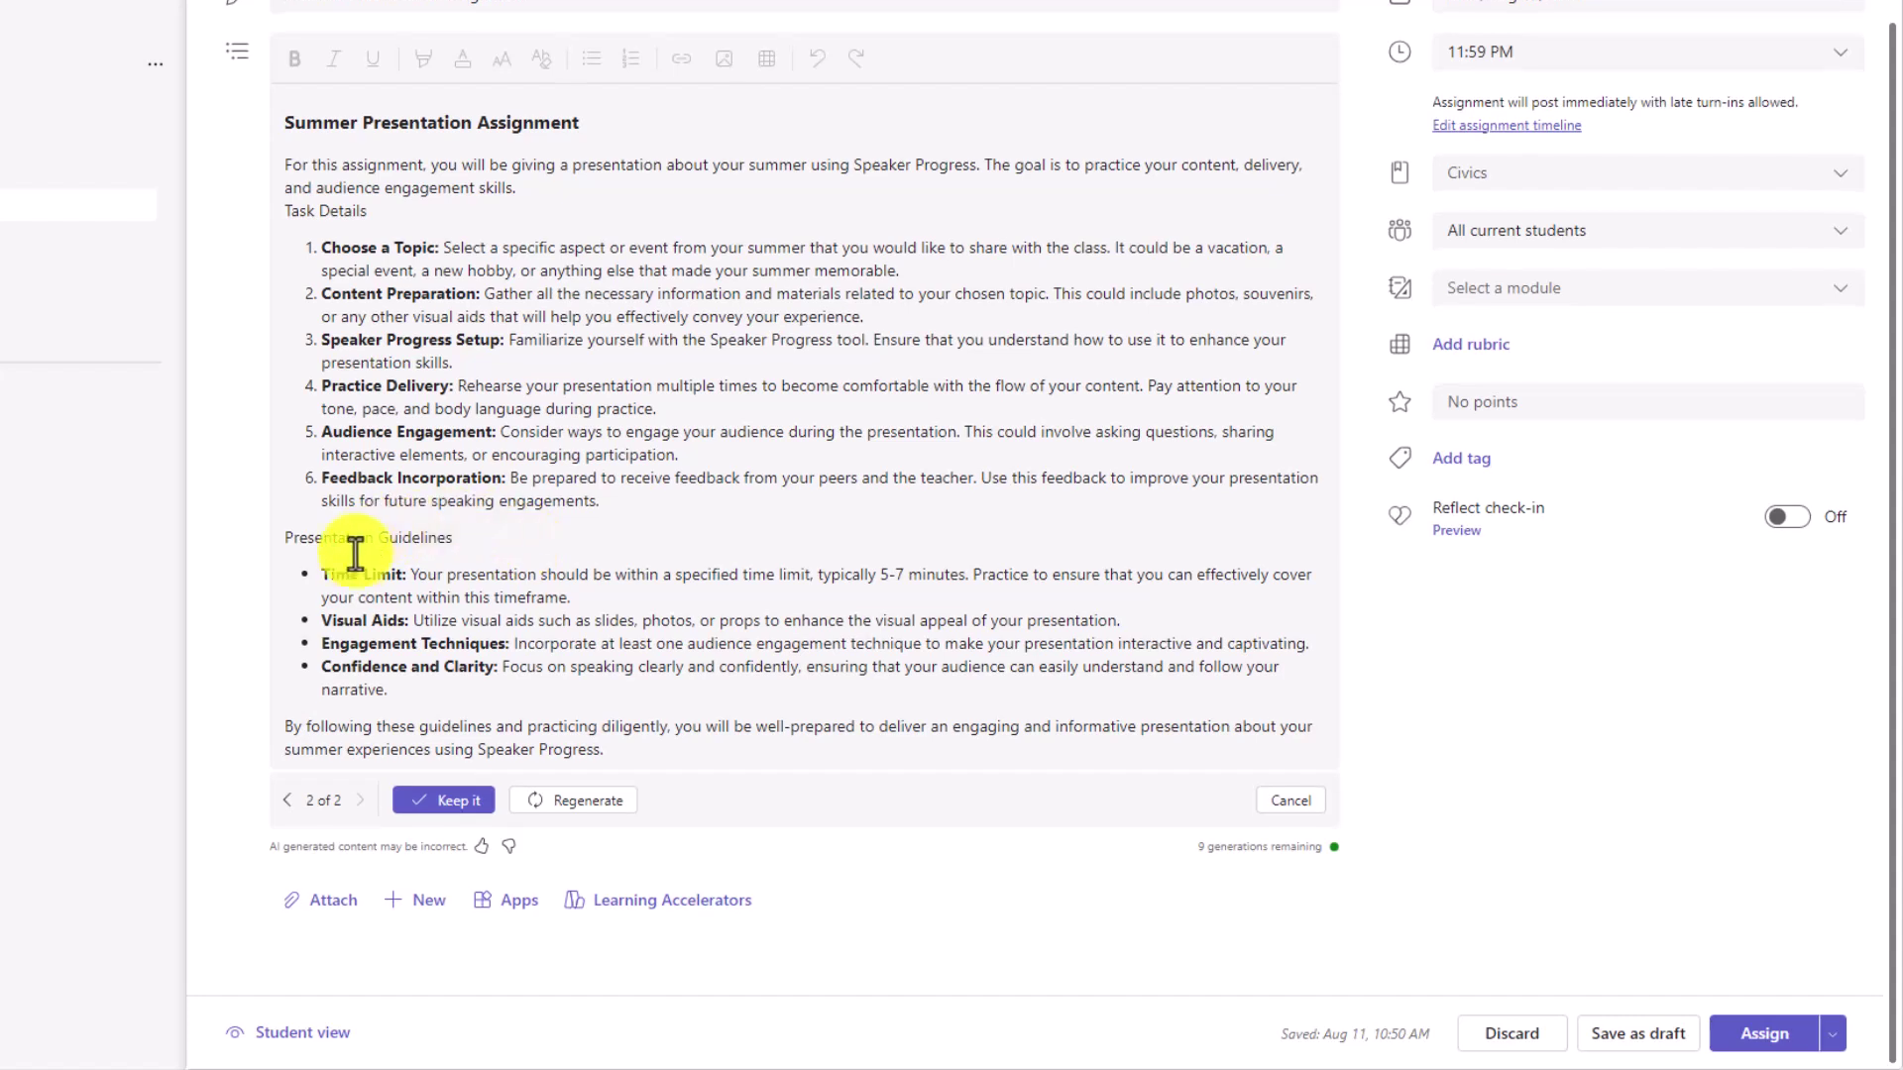
left_click(448, 800)
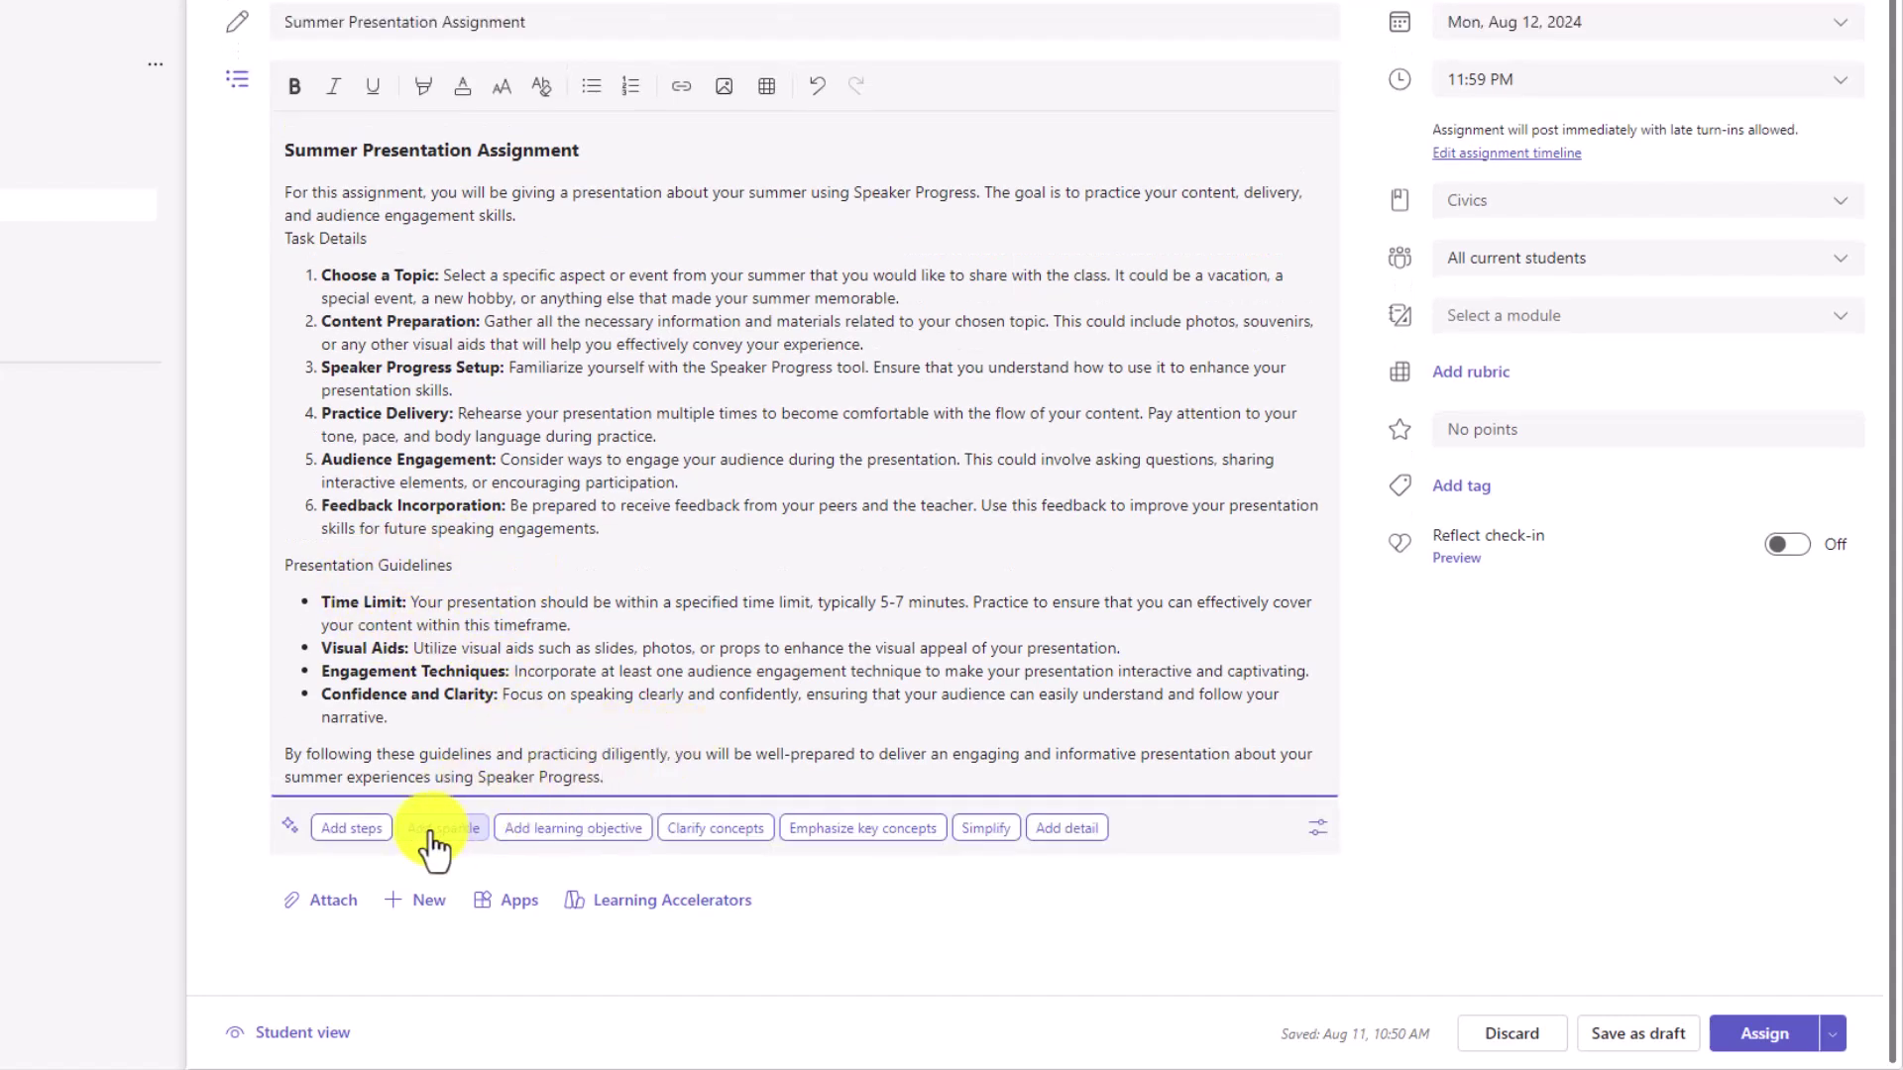
left_click(434, 828)
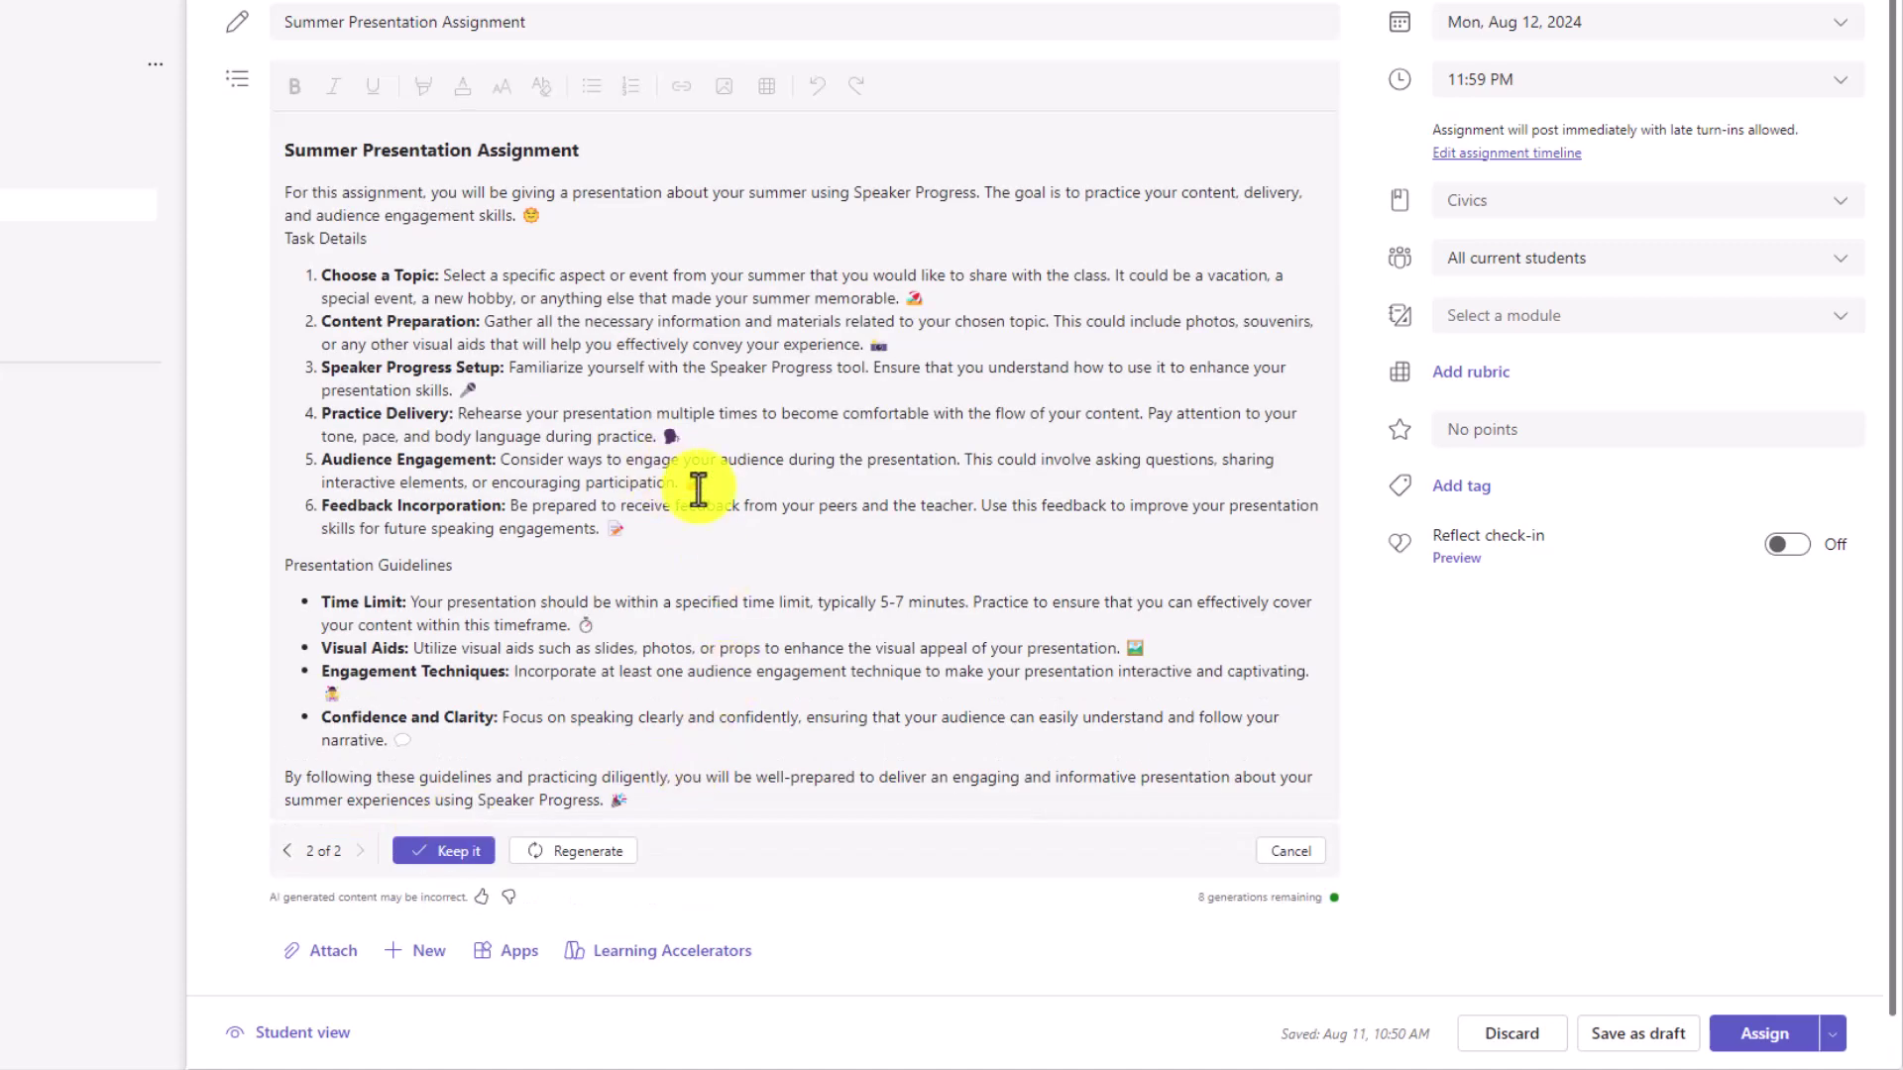
left_click(448, 853)
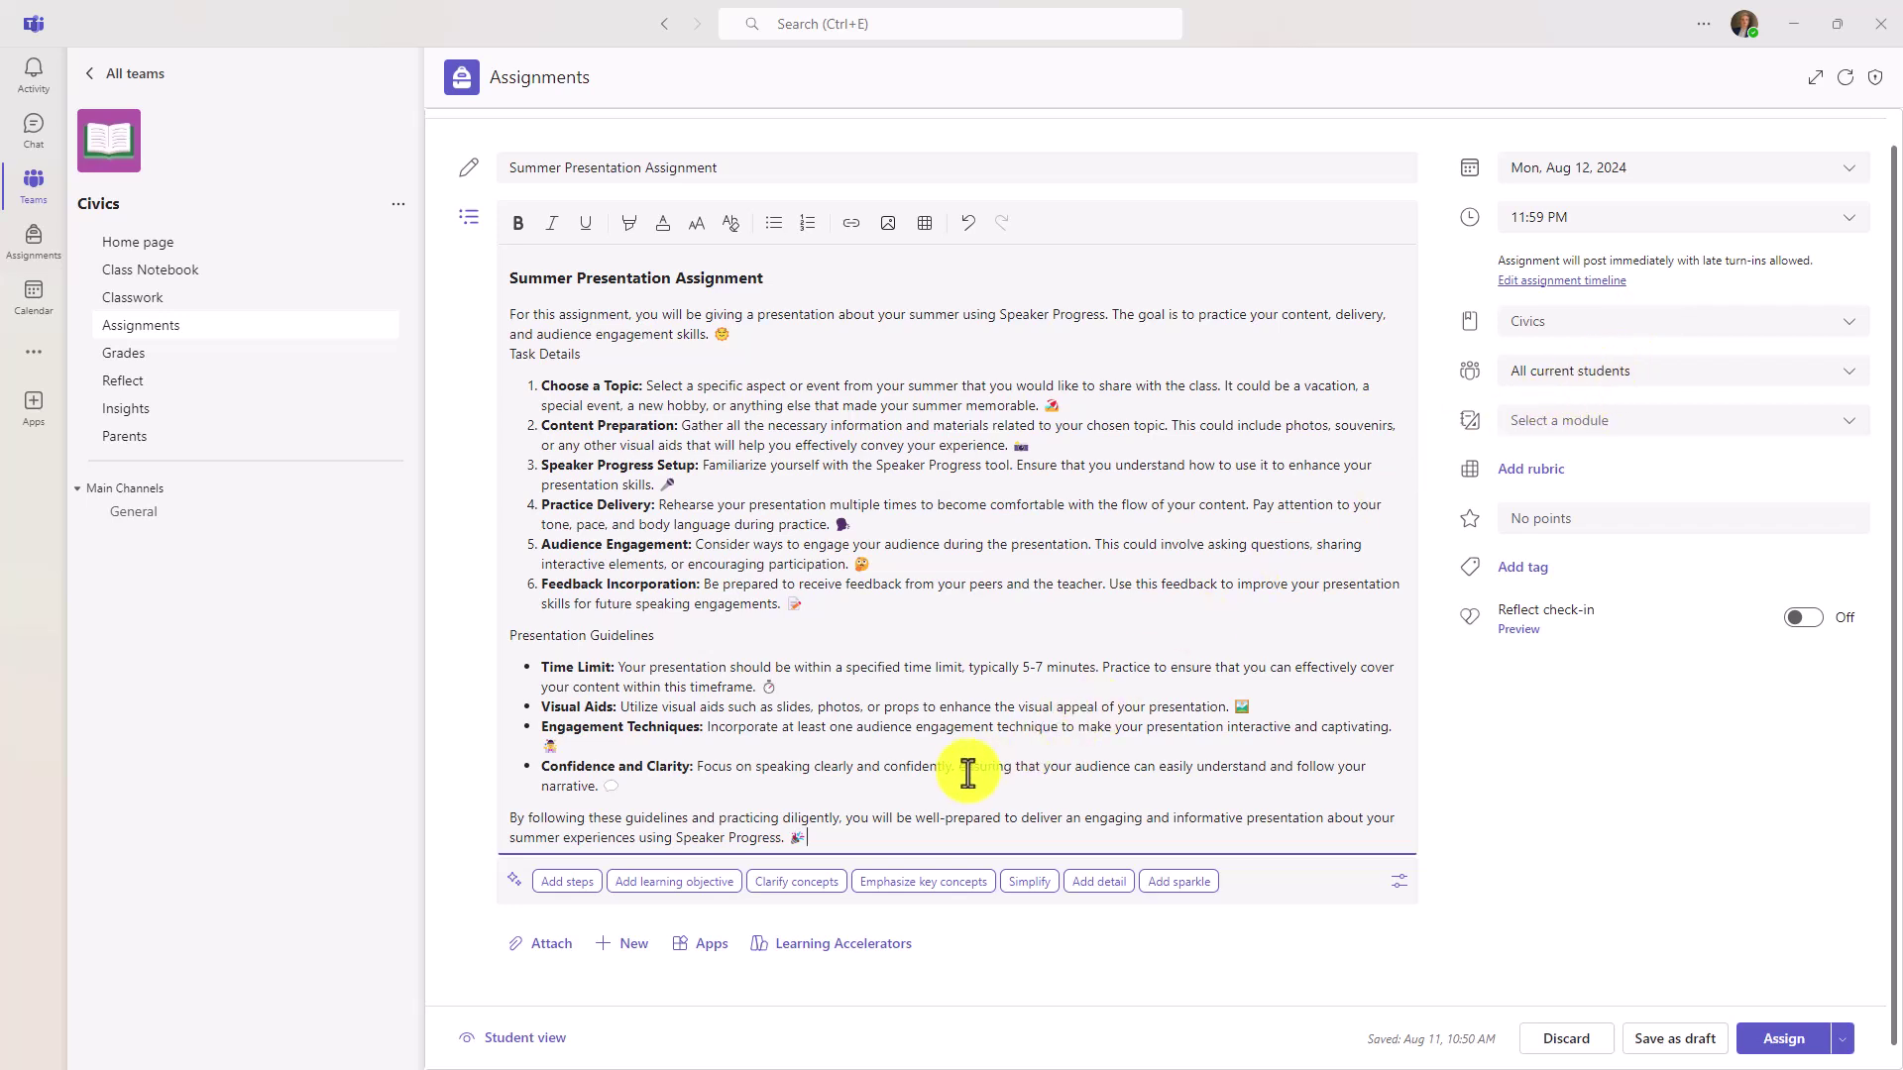
- Attach Speaker Progress to the assignment from Learning Accelerators
left_click(808, 949)
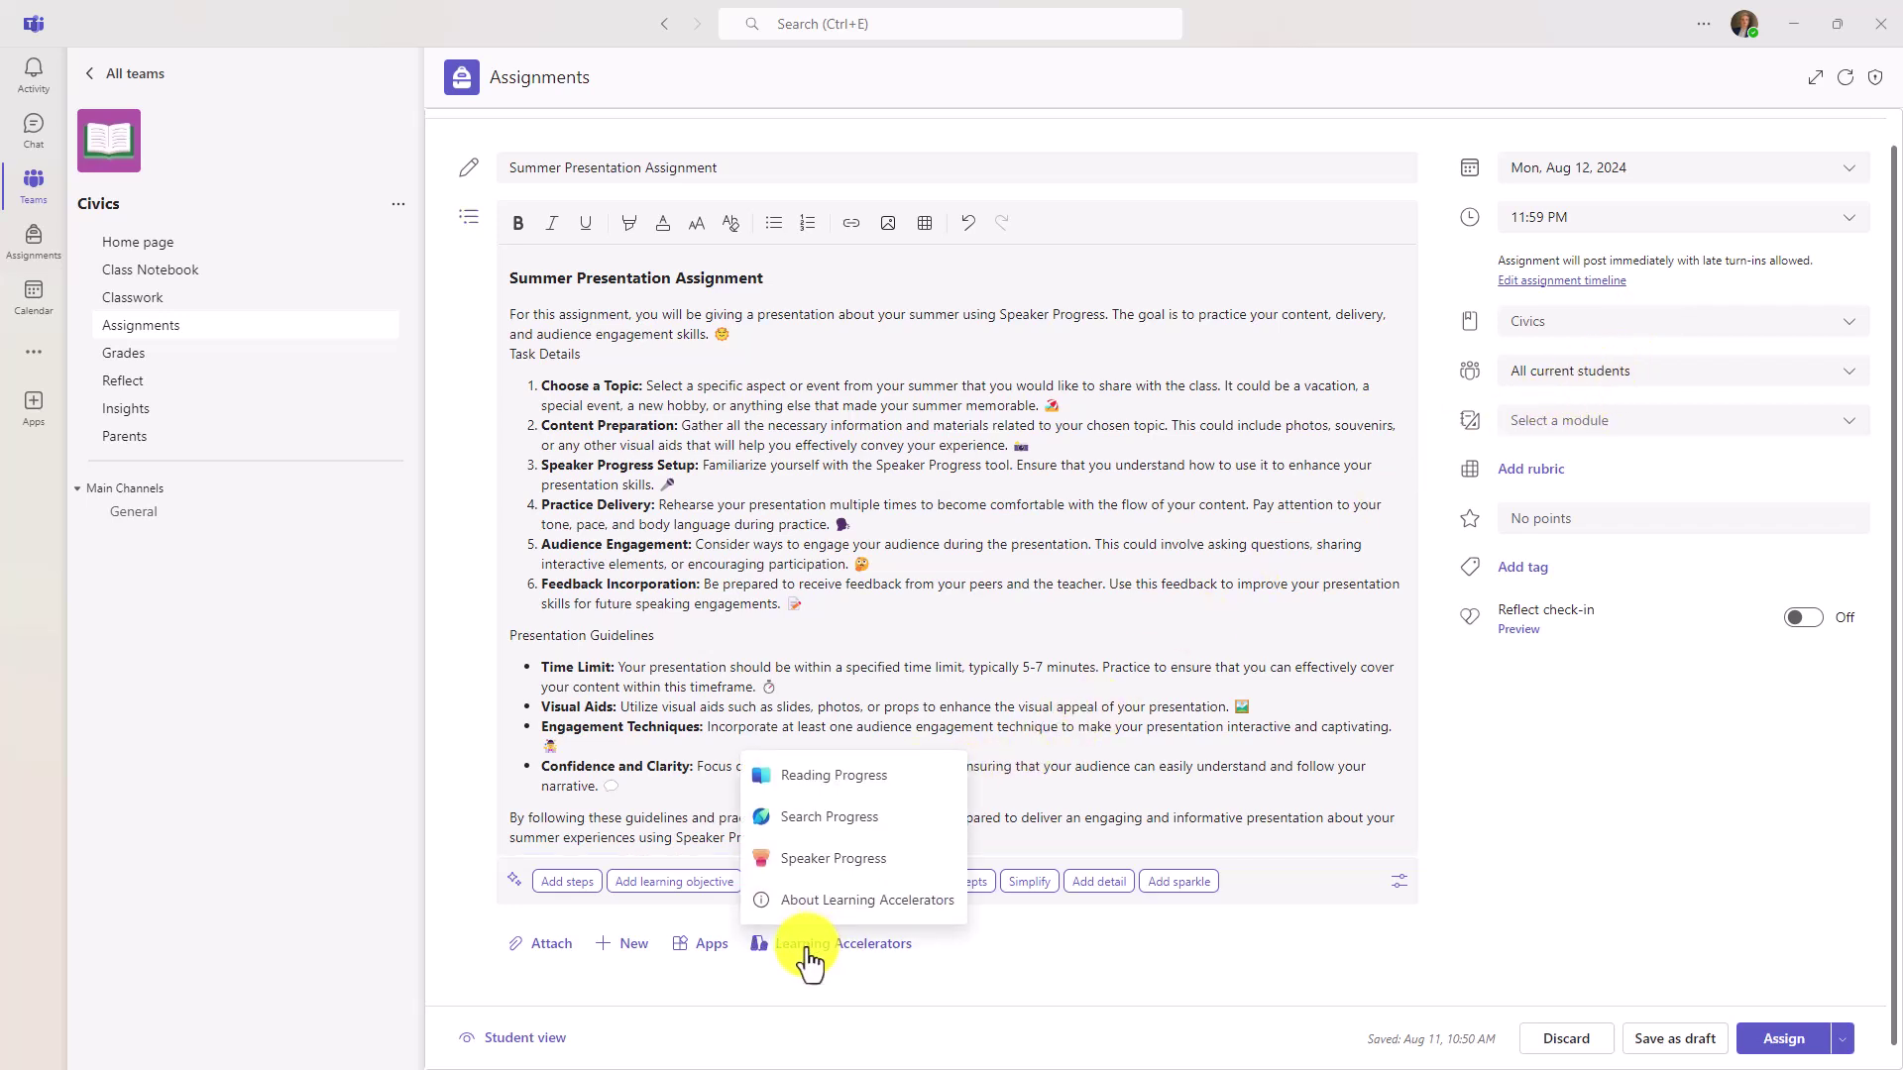
left_click(897, 860)
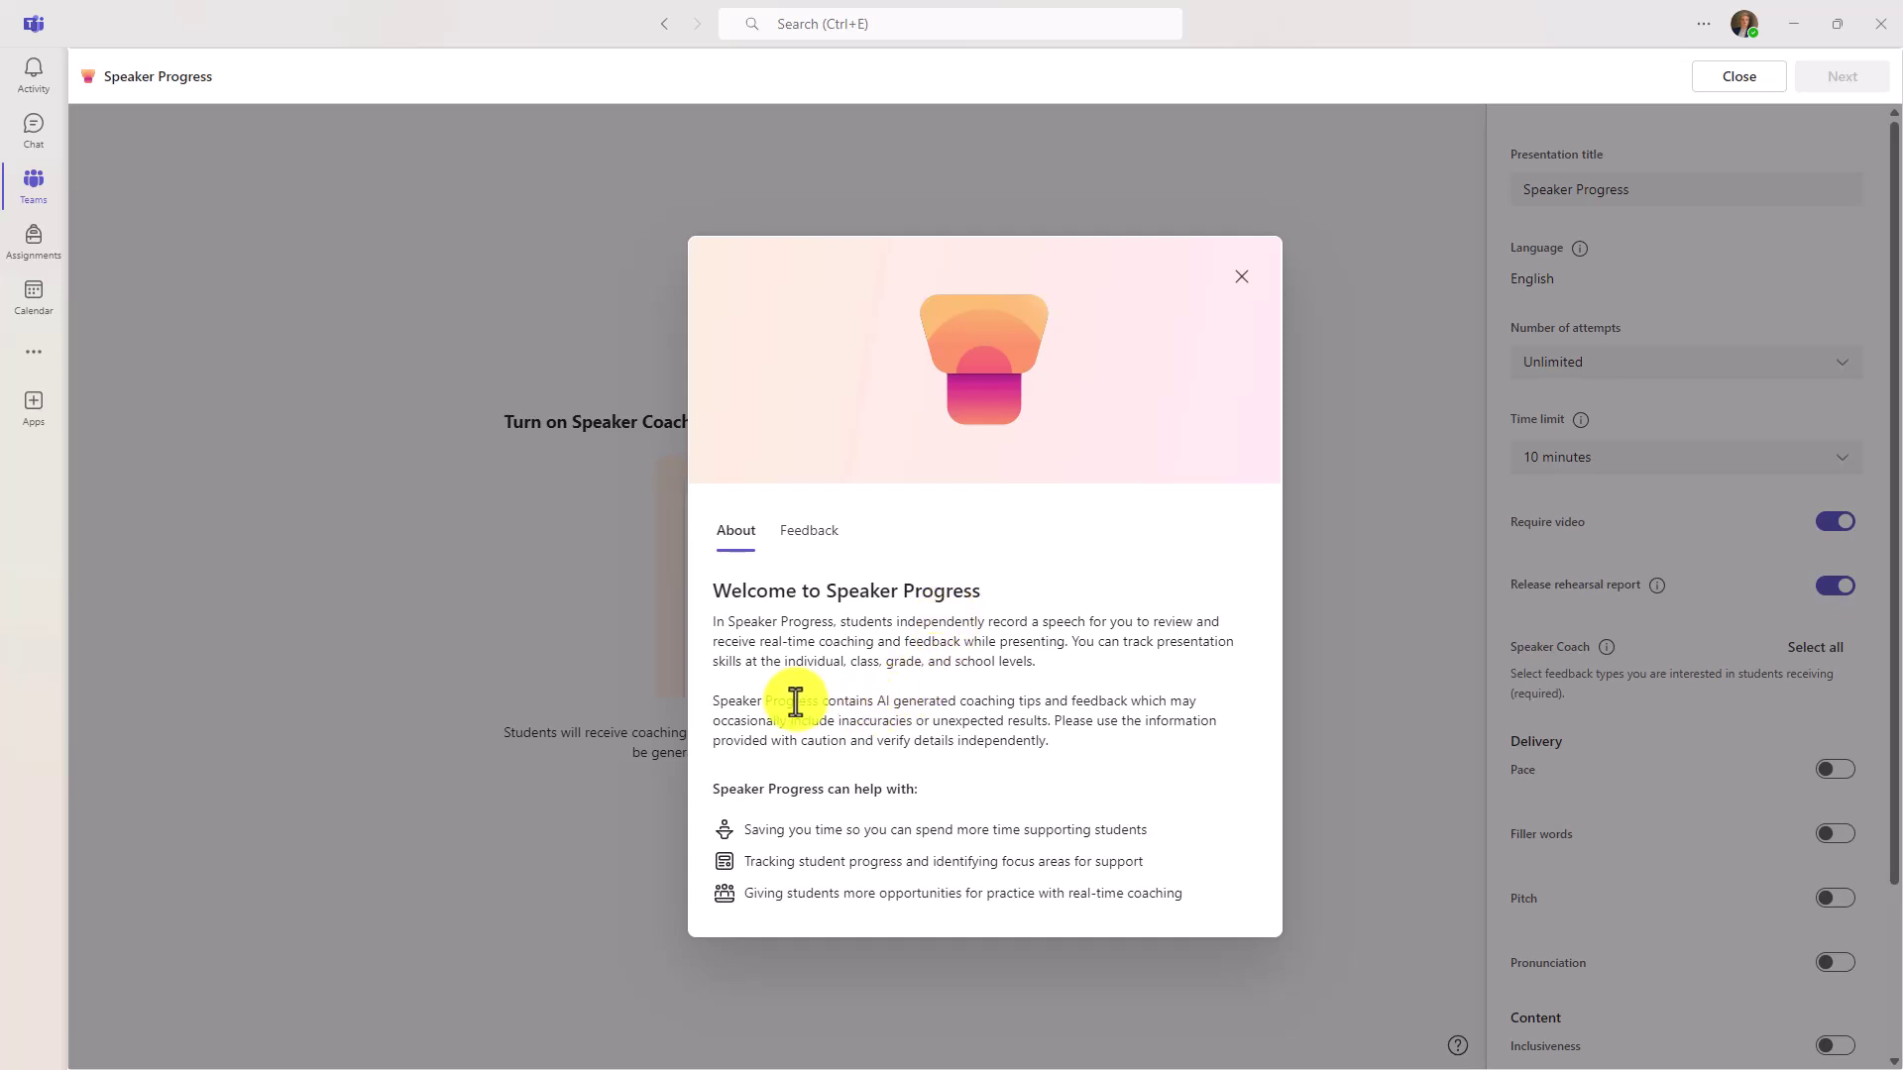
- Read the Feedback and About sections of the Speaker Progress welcome, then dismiss it
left_click(808, 544)
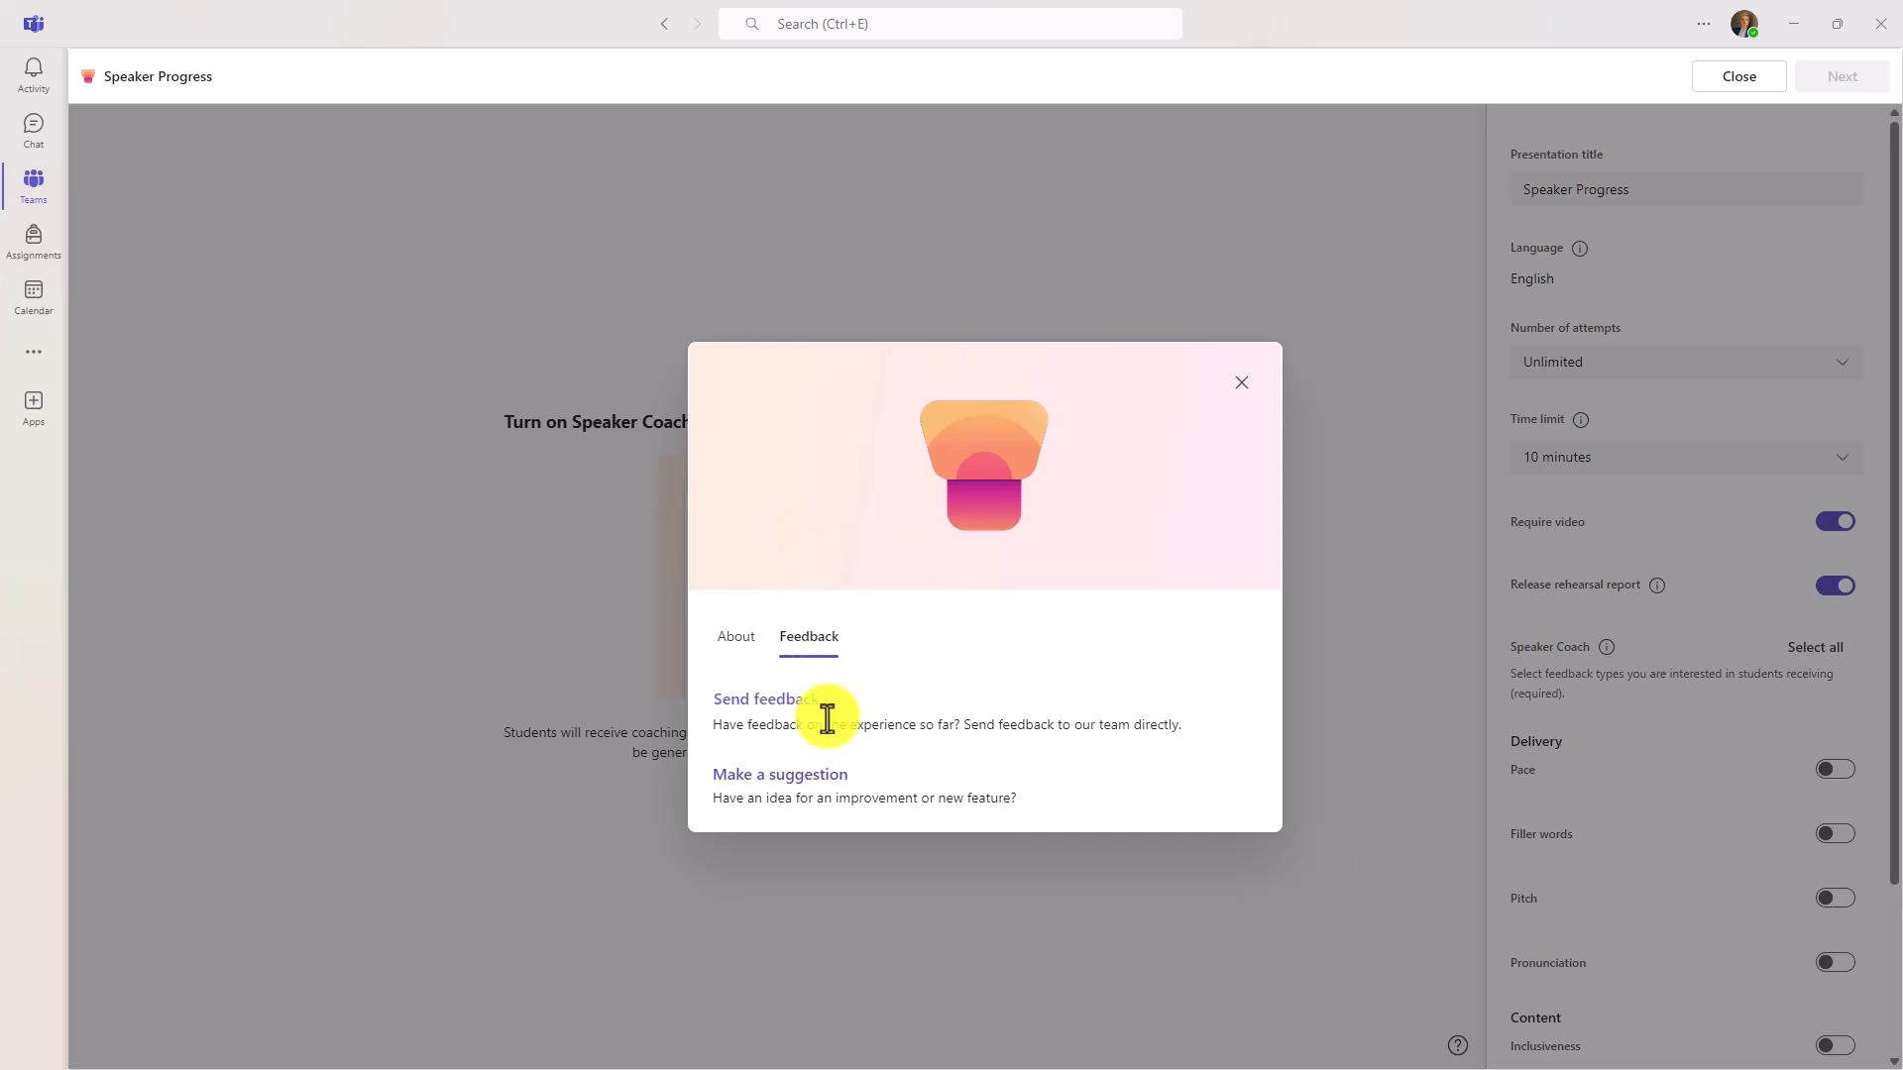
left_click(733, 645)
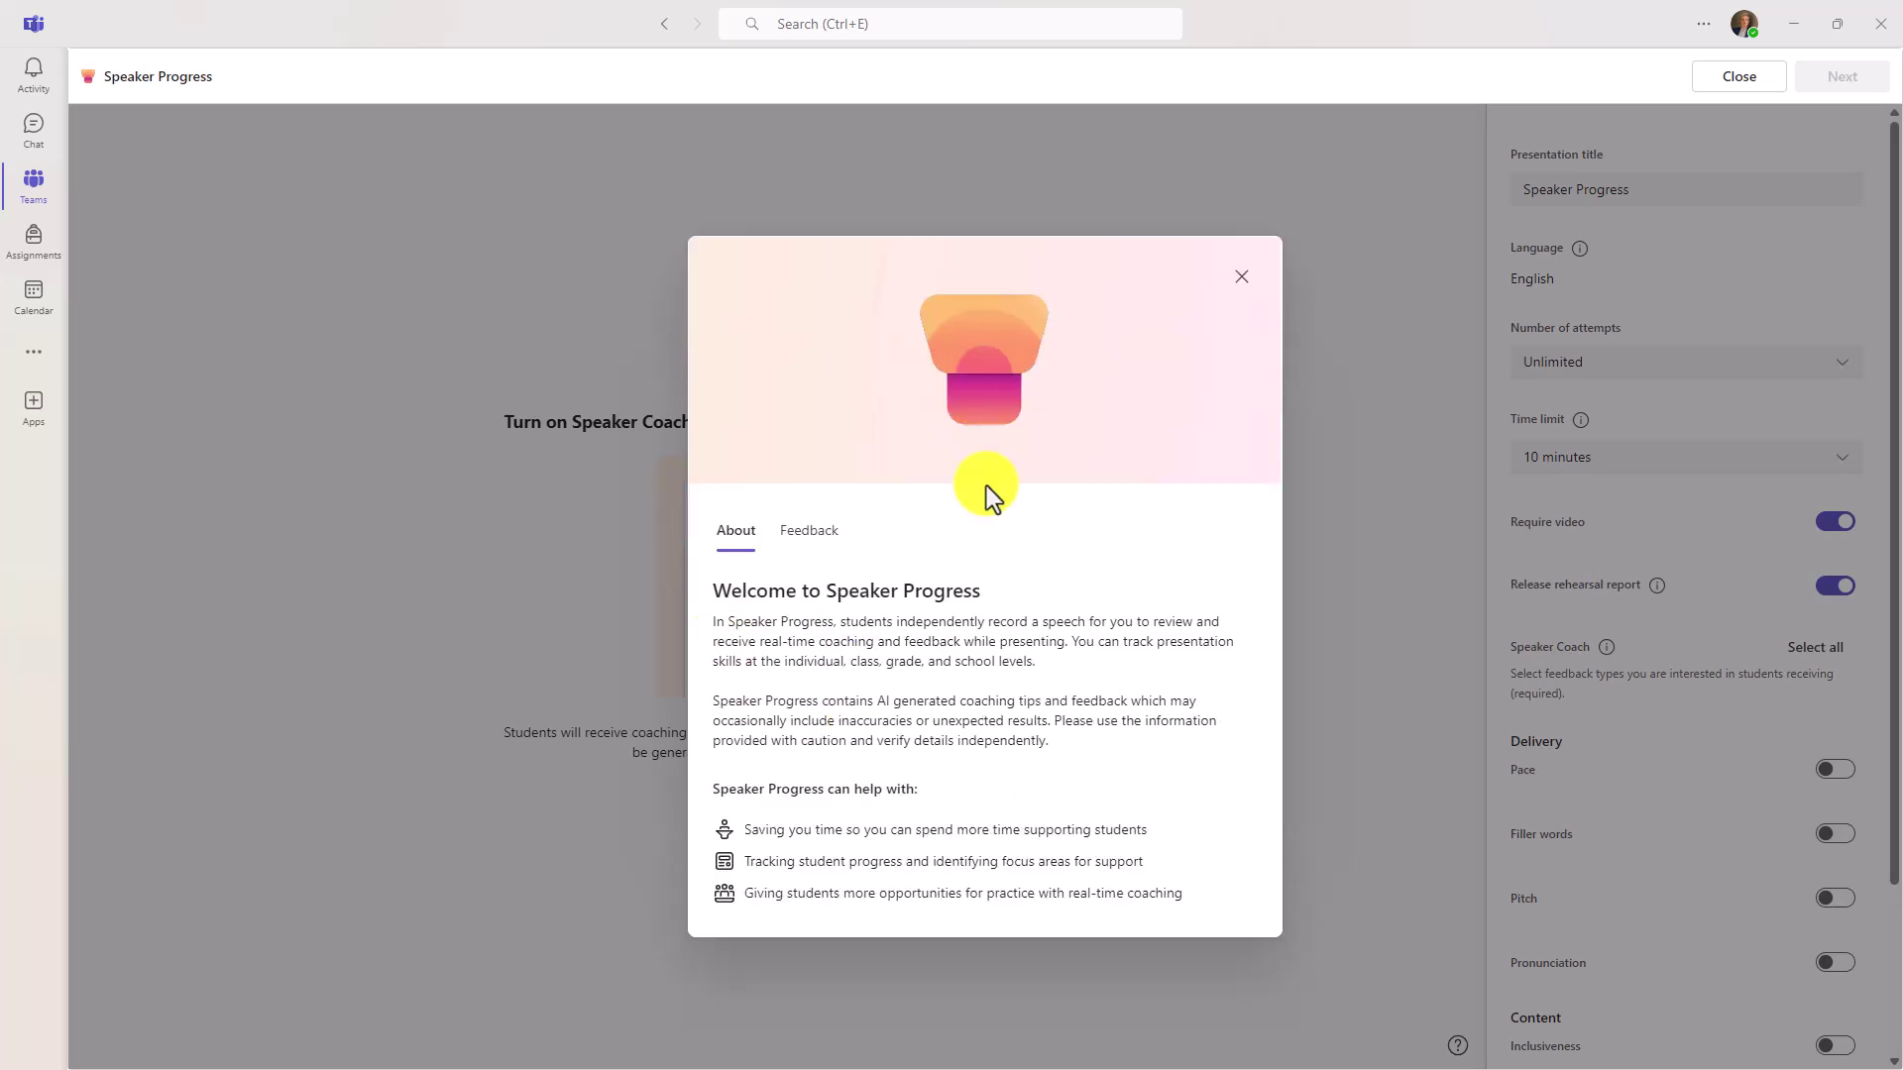
left_click(1245, 283)
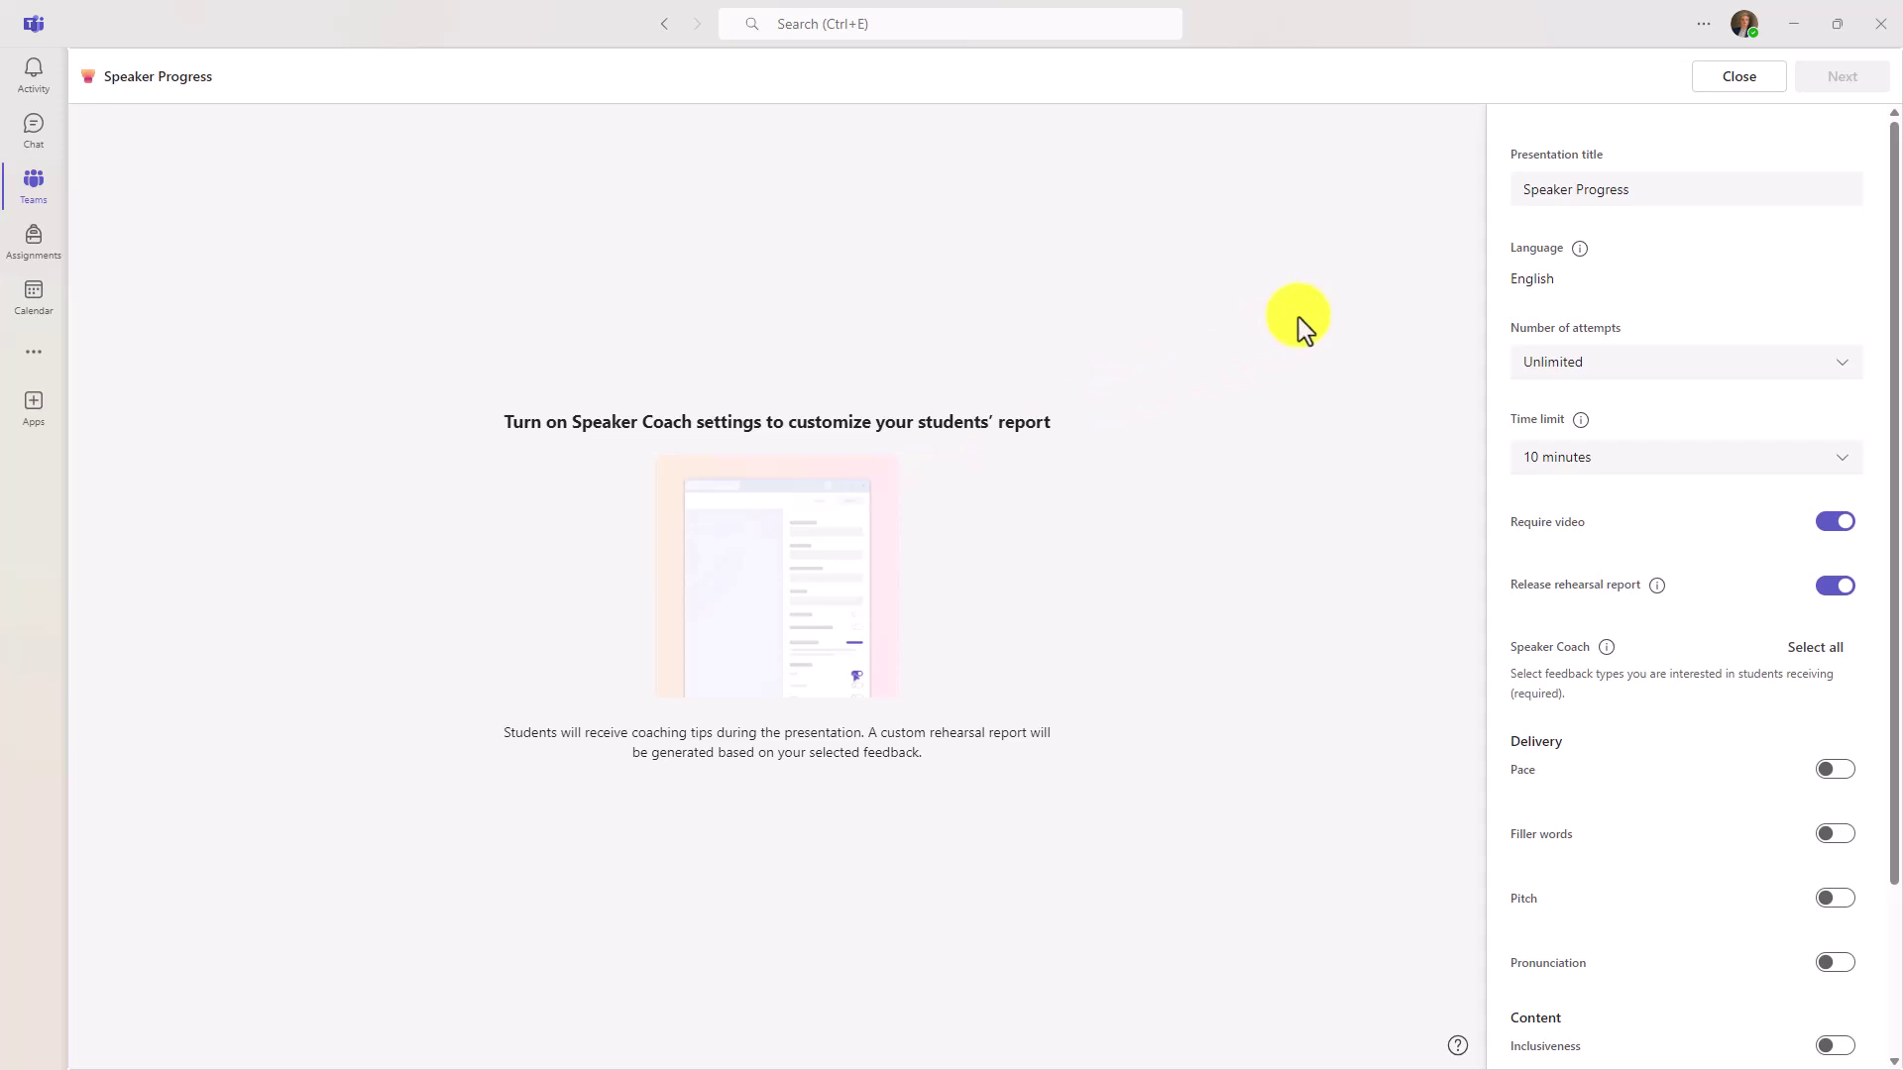
- Title the presentation 'Summer Presentation Assignment', allow 5 attempts, 5-minute limit, keep report release on
triple_click(1673, 189)
type("Summer Presentation Assignment")
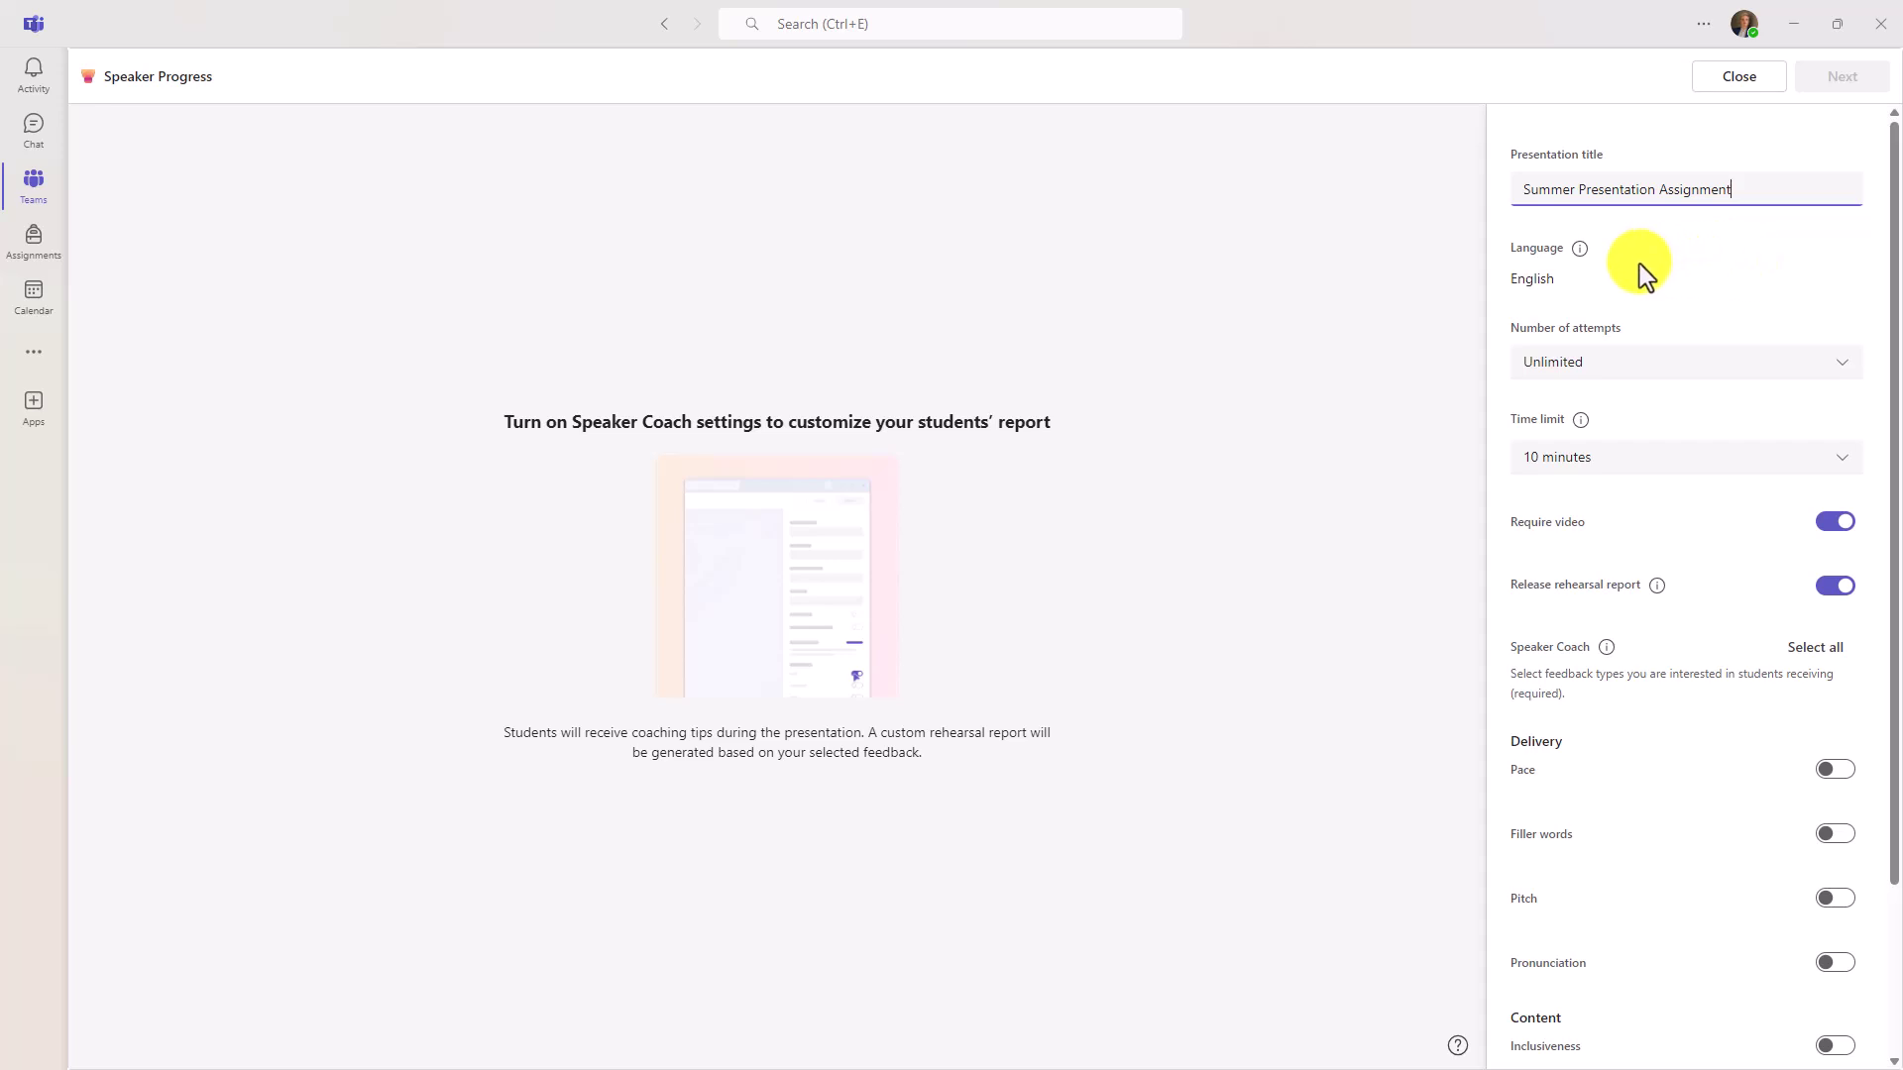
mouse_move(1579, 254)
left_click(1686, 369)
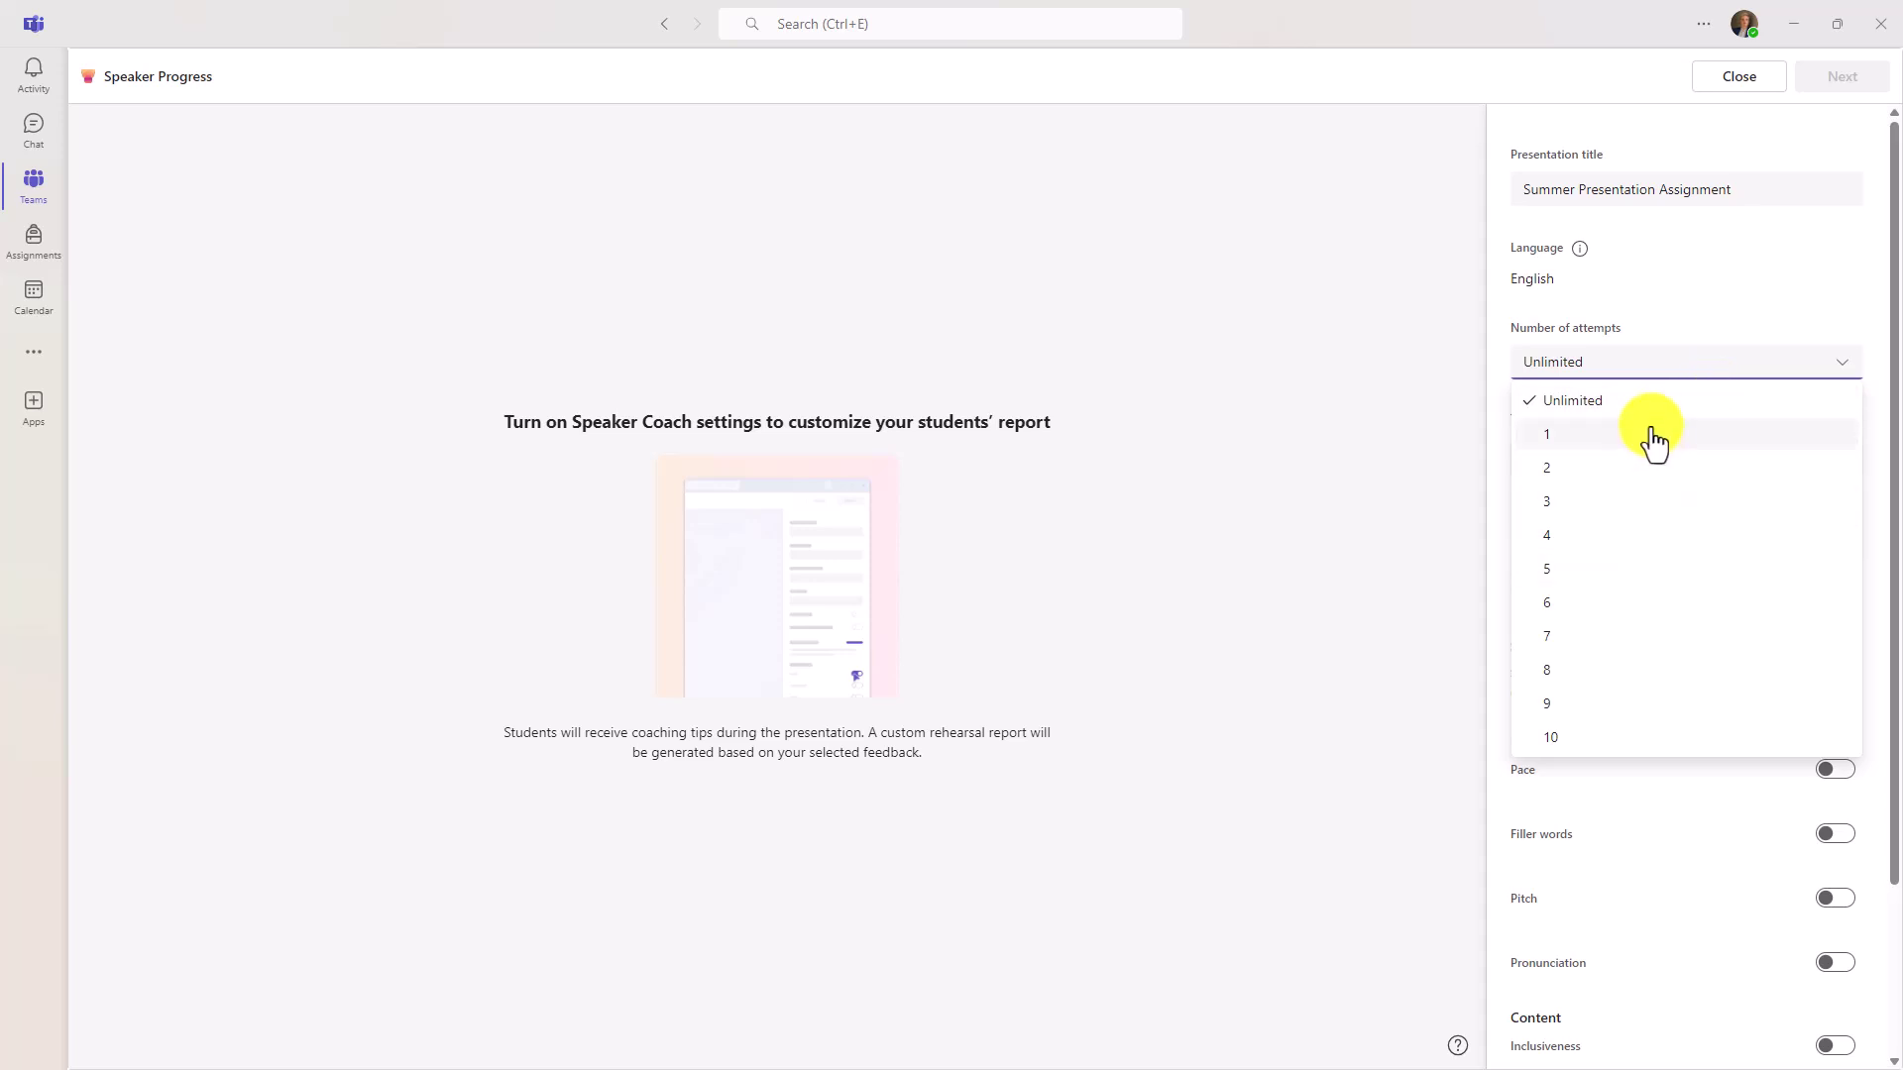
left_click(1593, 573)
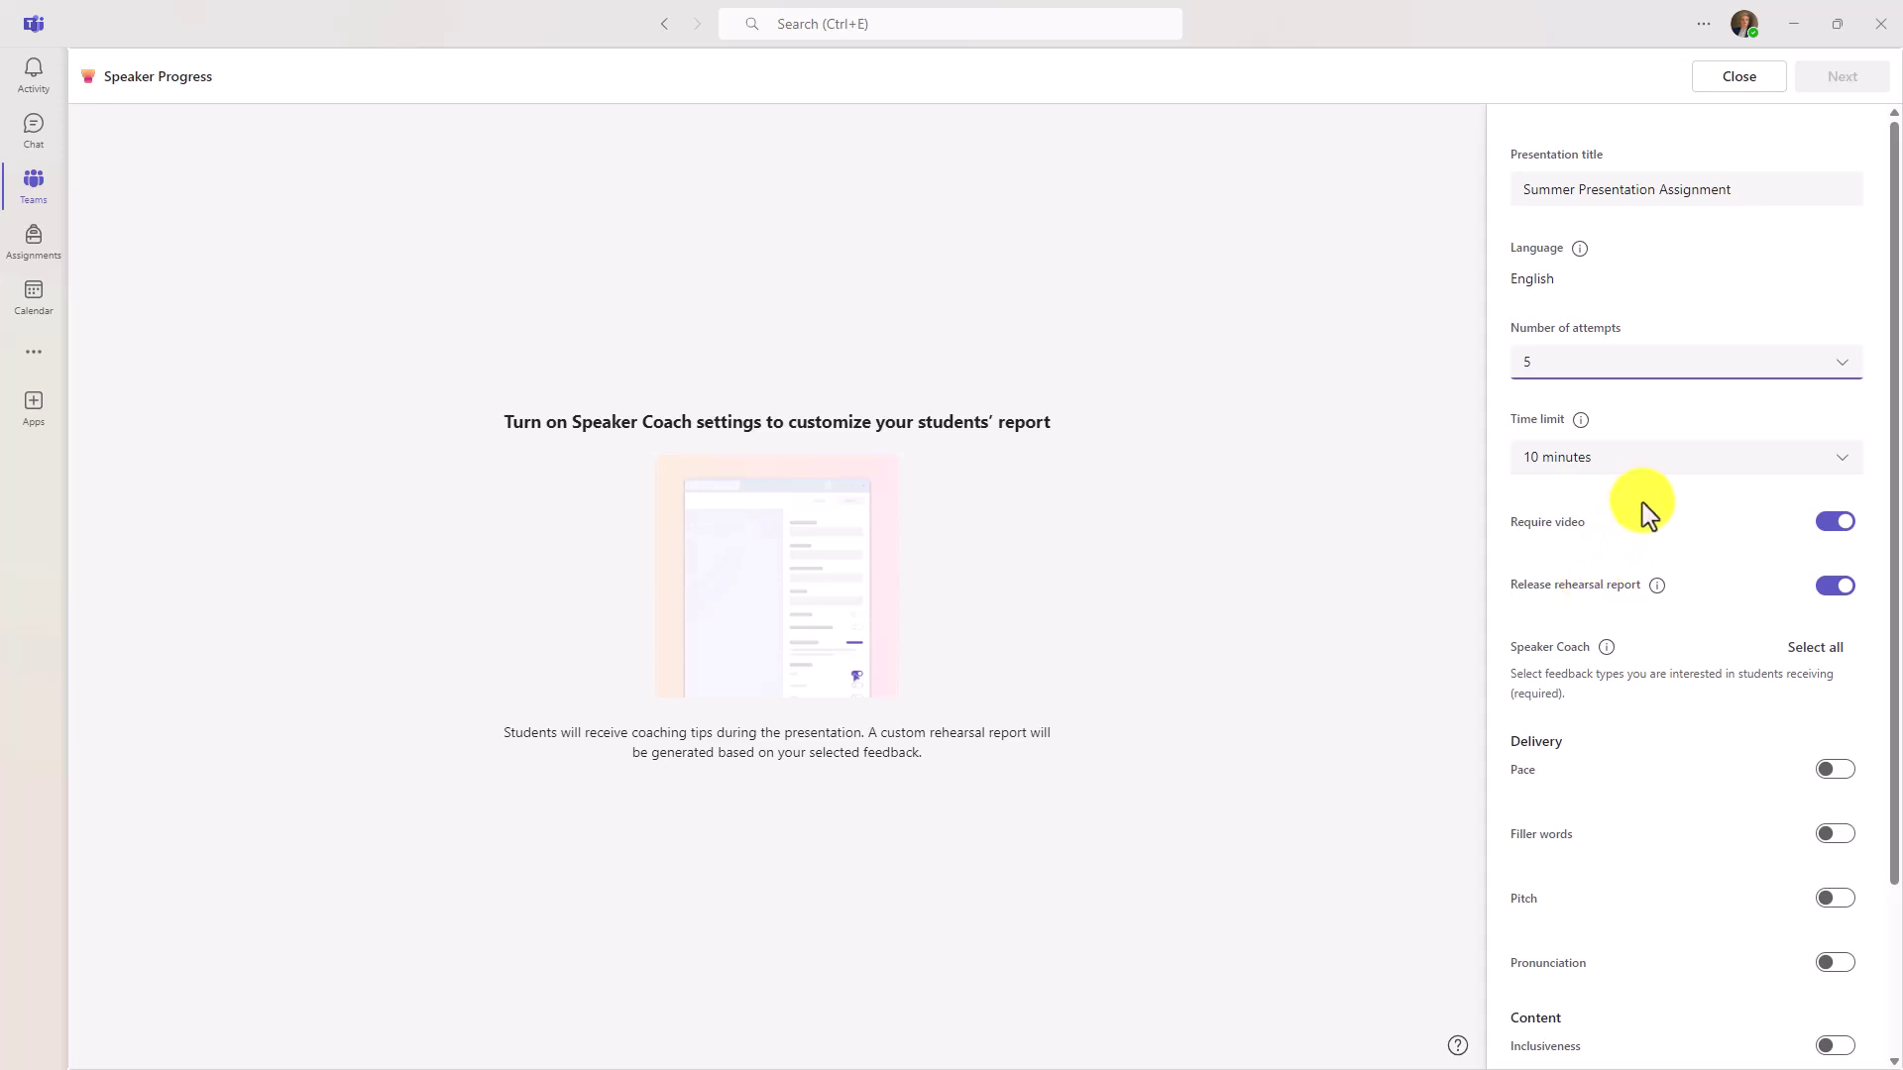
left_click(1669, 474)
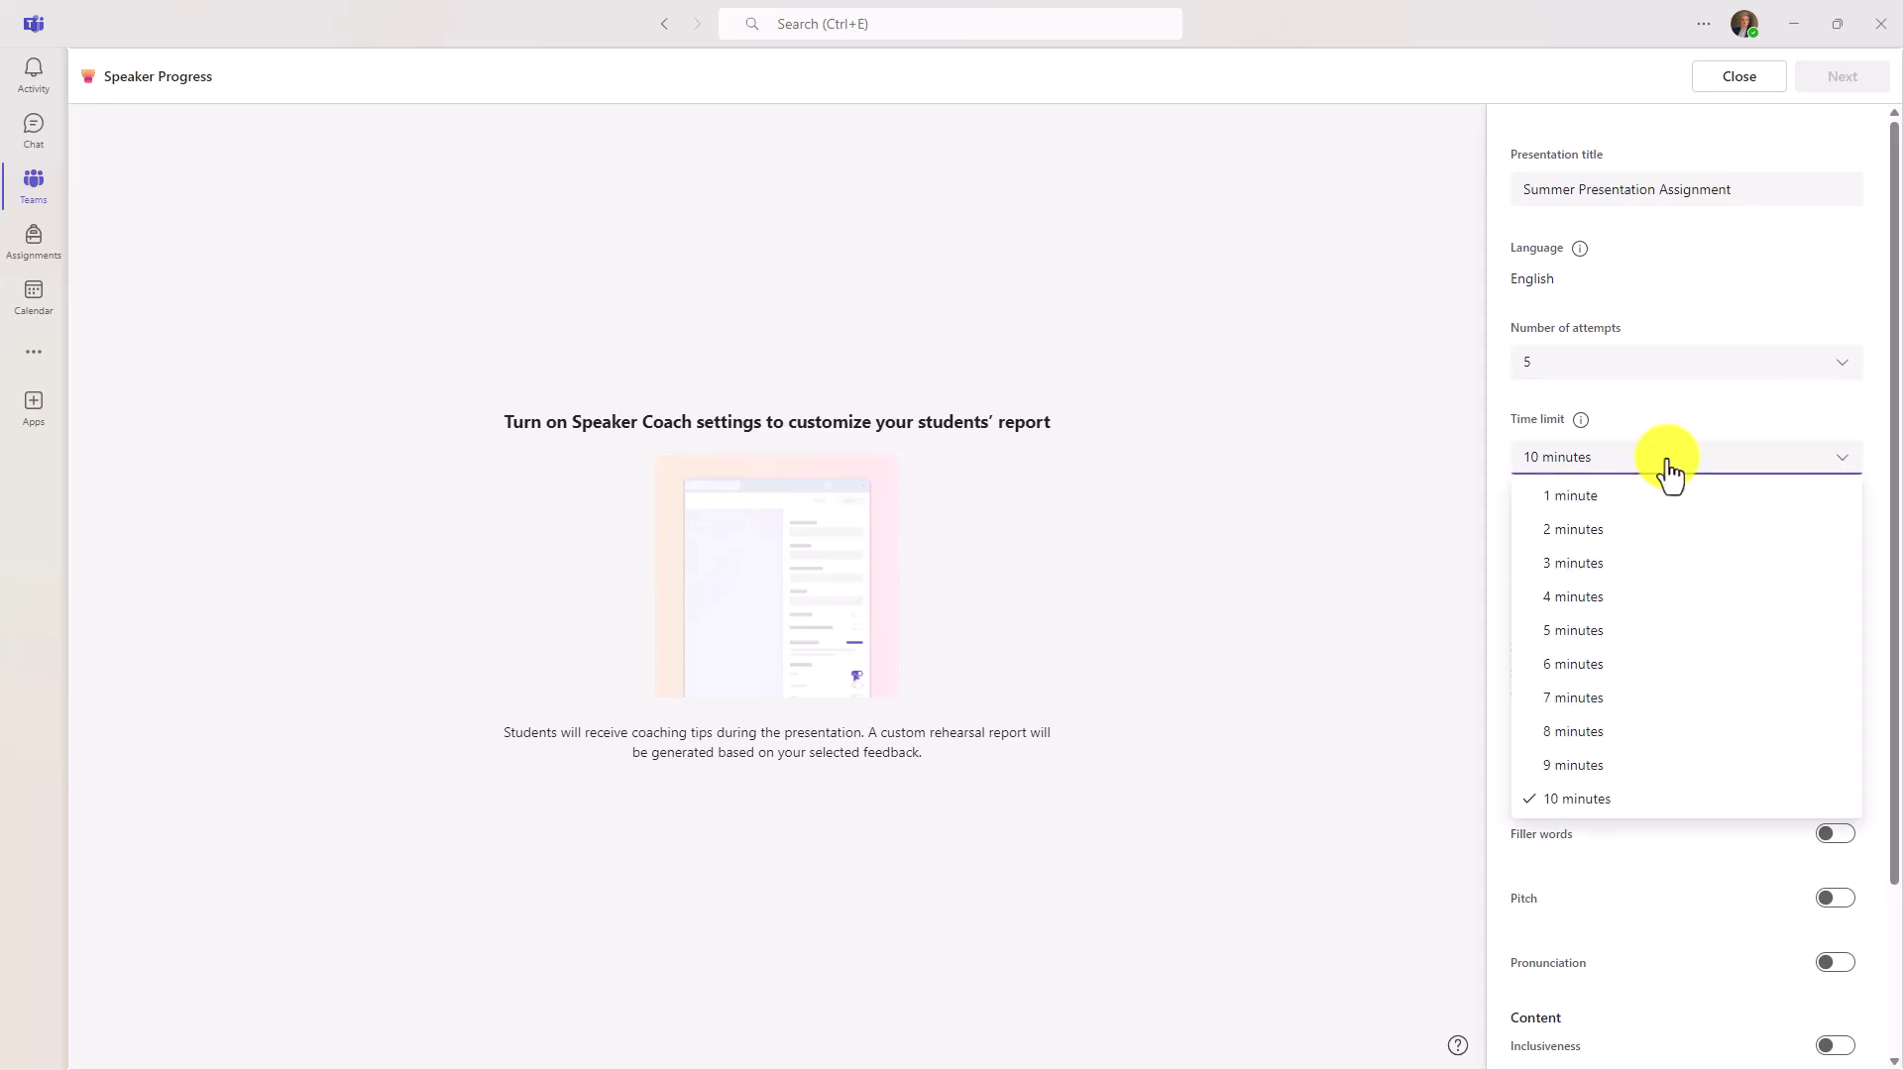
left_click(1634, 632)
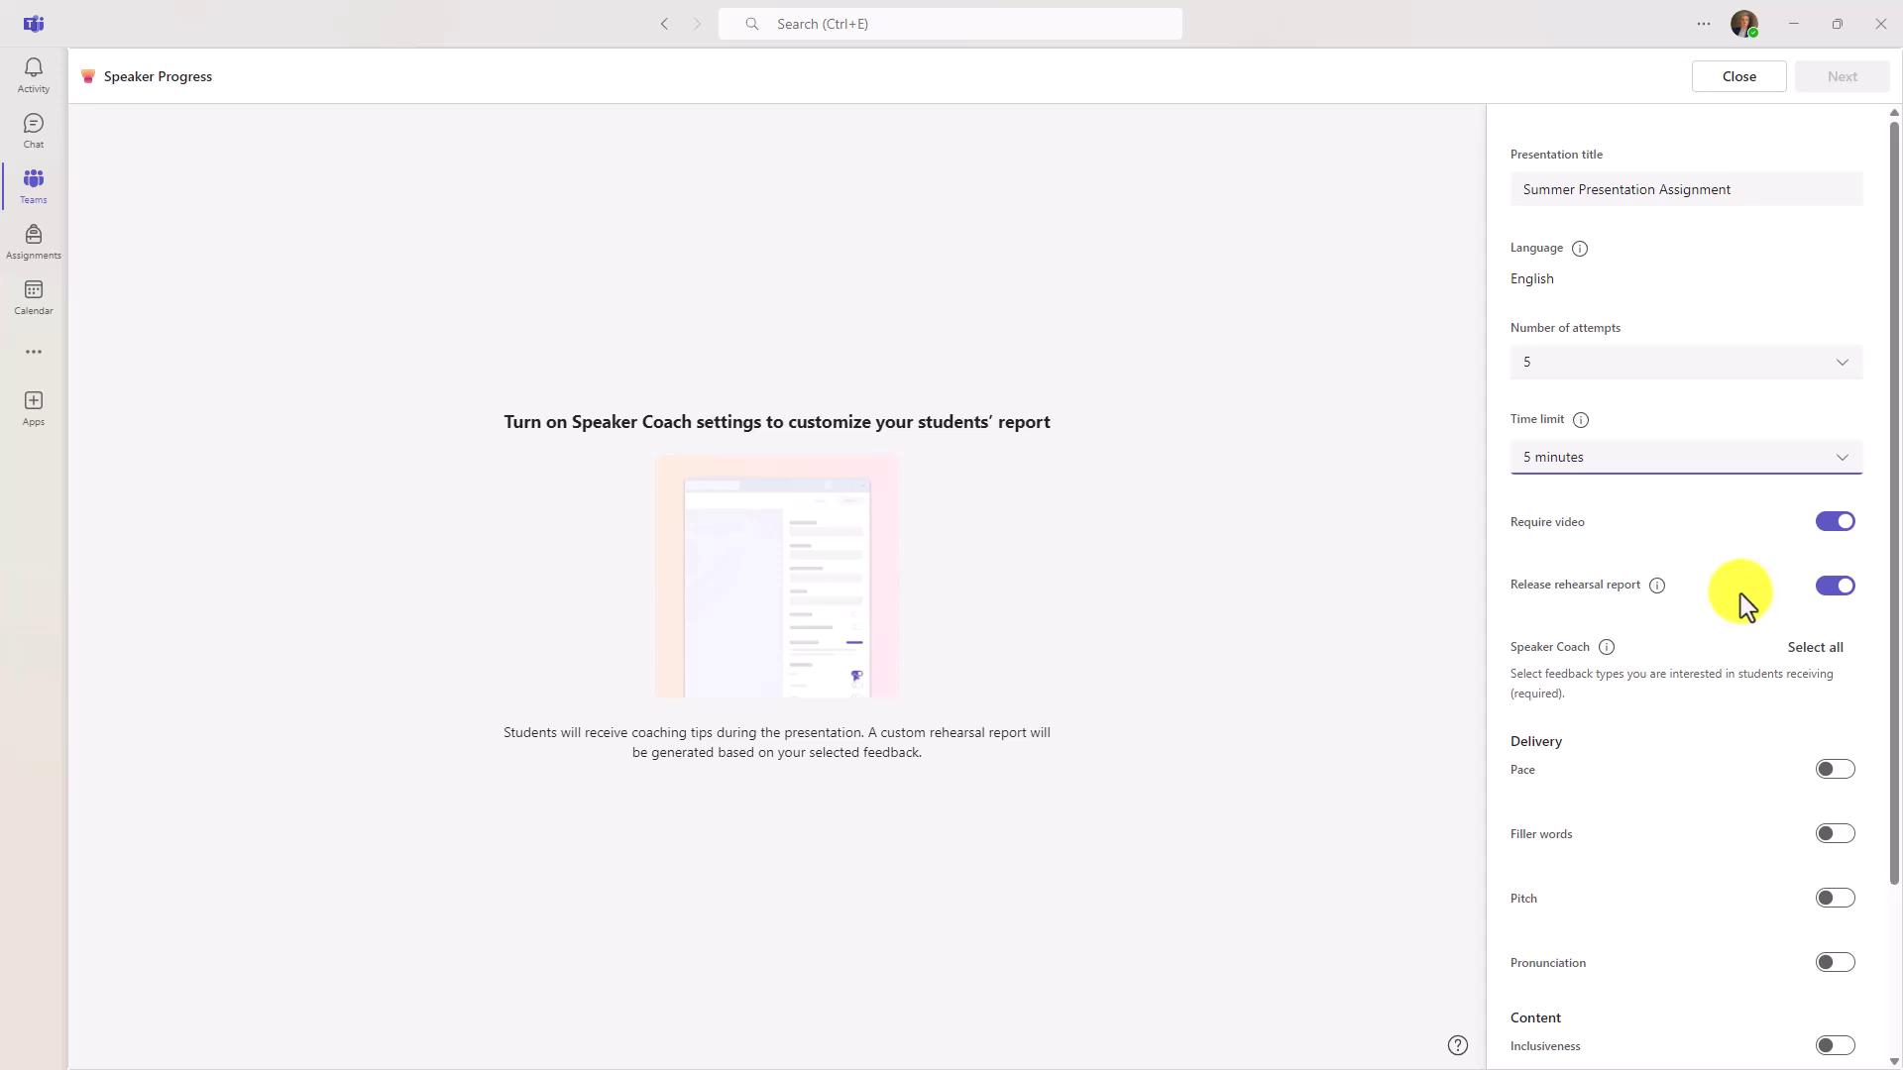
left_click(1828, 588)
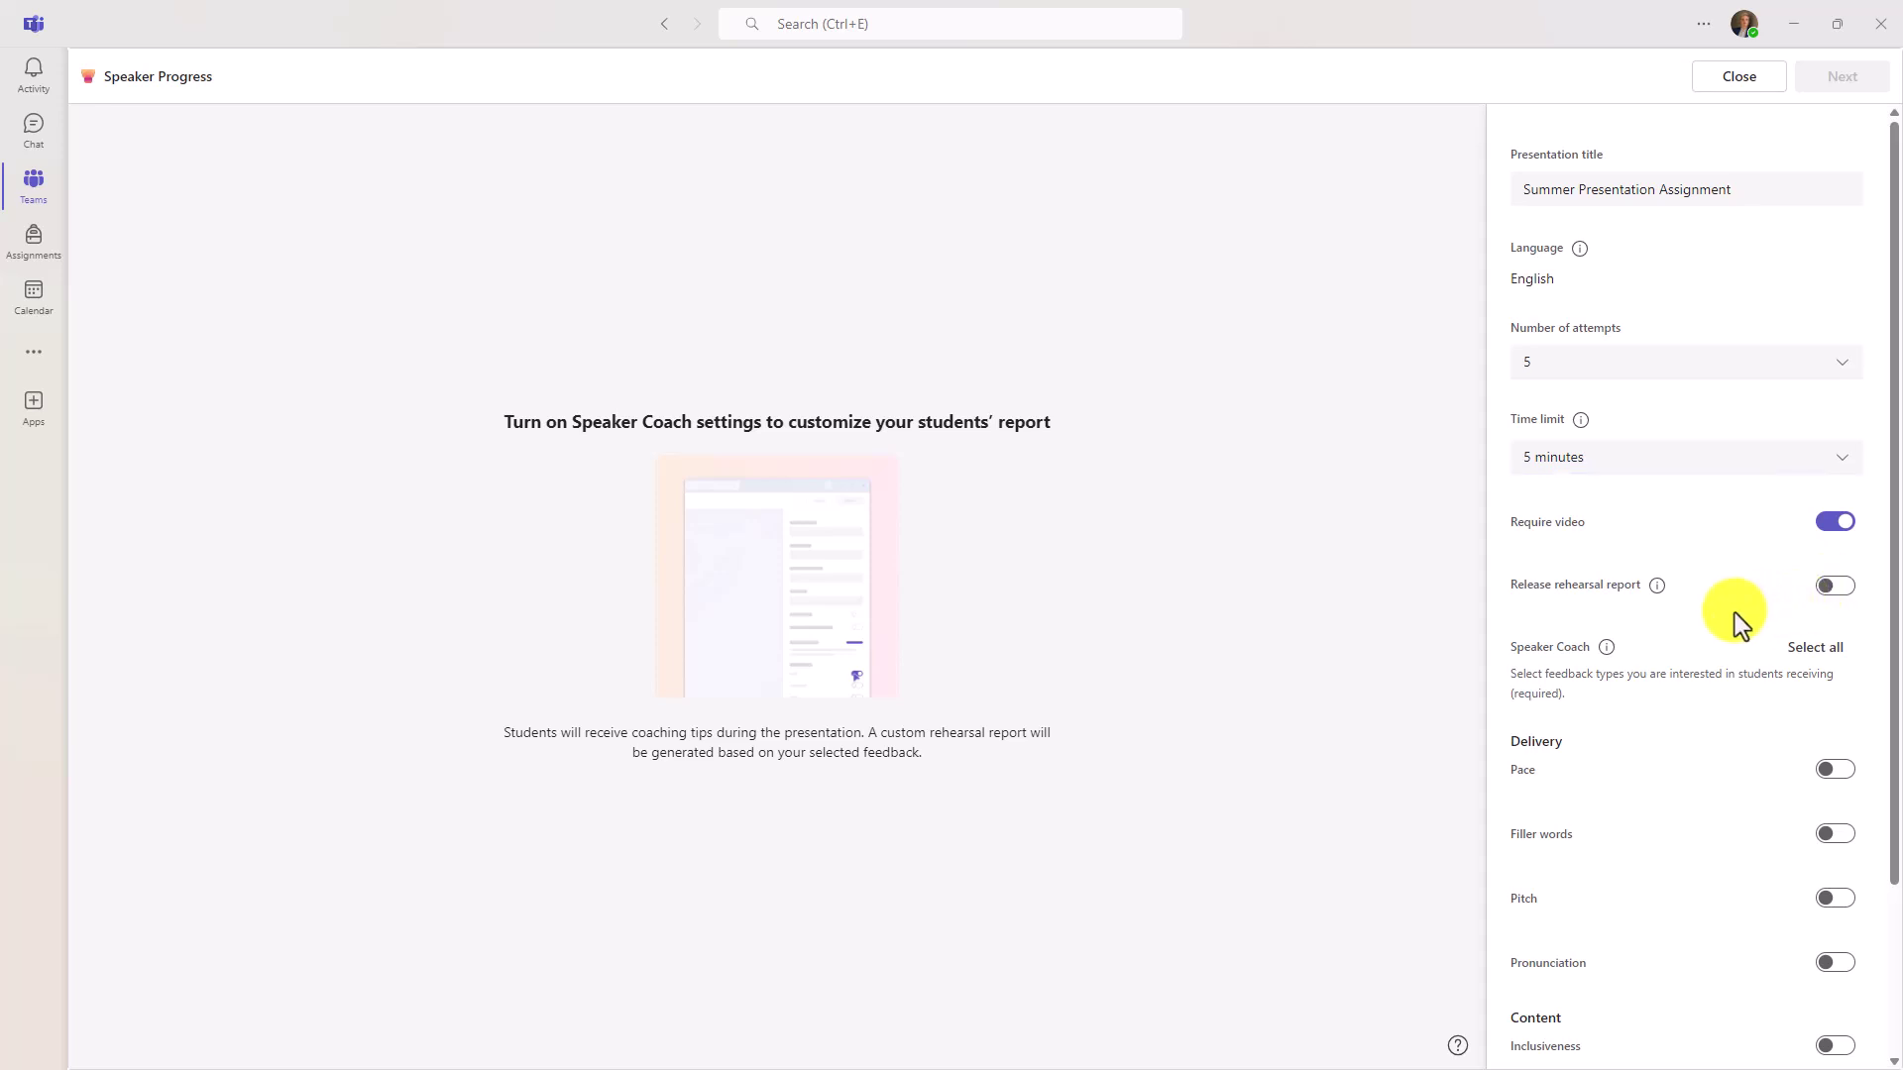
left_click(1836, 588)
- Enable every Speaker Coach feedback type, from Pace and Pitch to Inclusiveness and Body language
scroll(1716, 651, "down", 3)
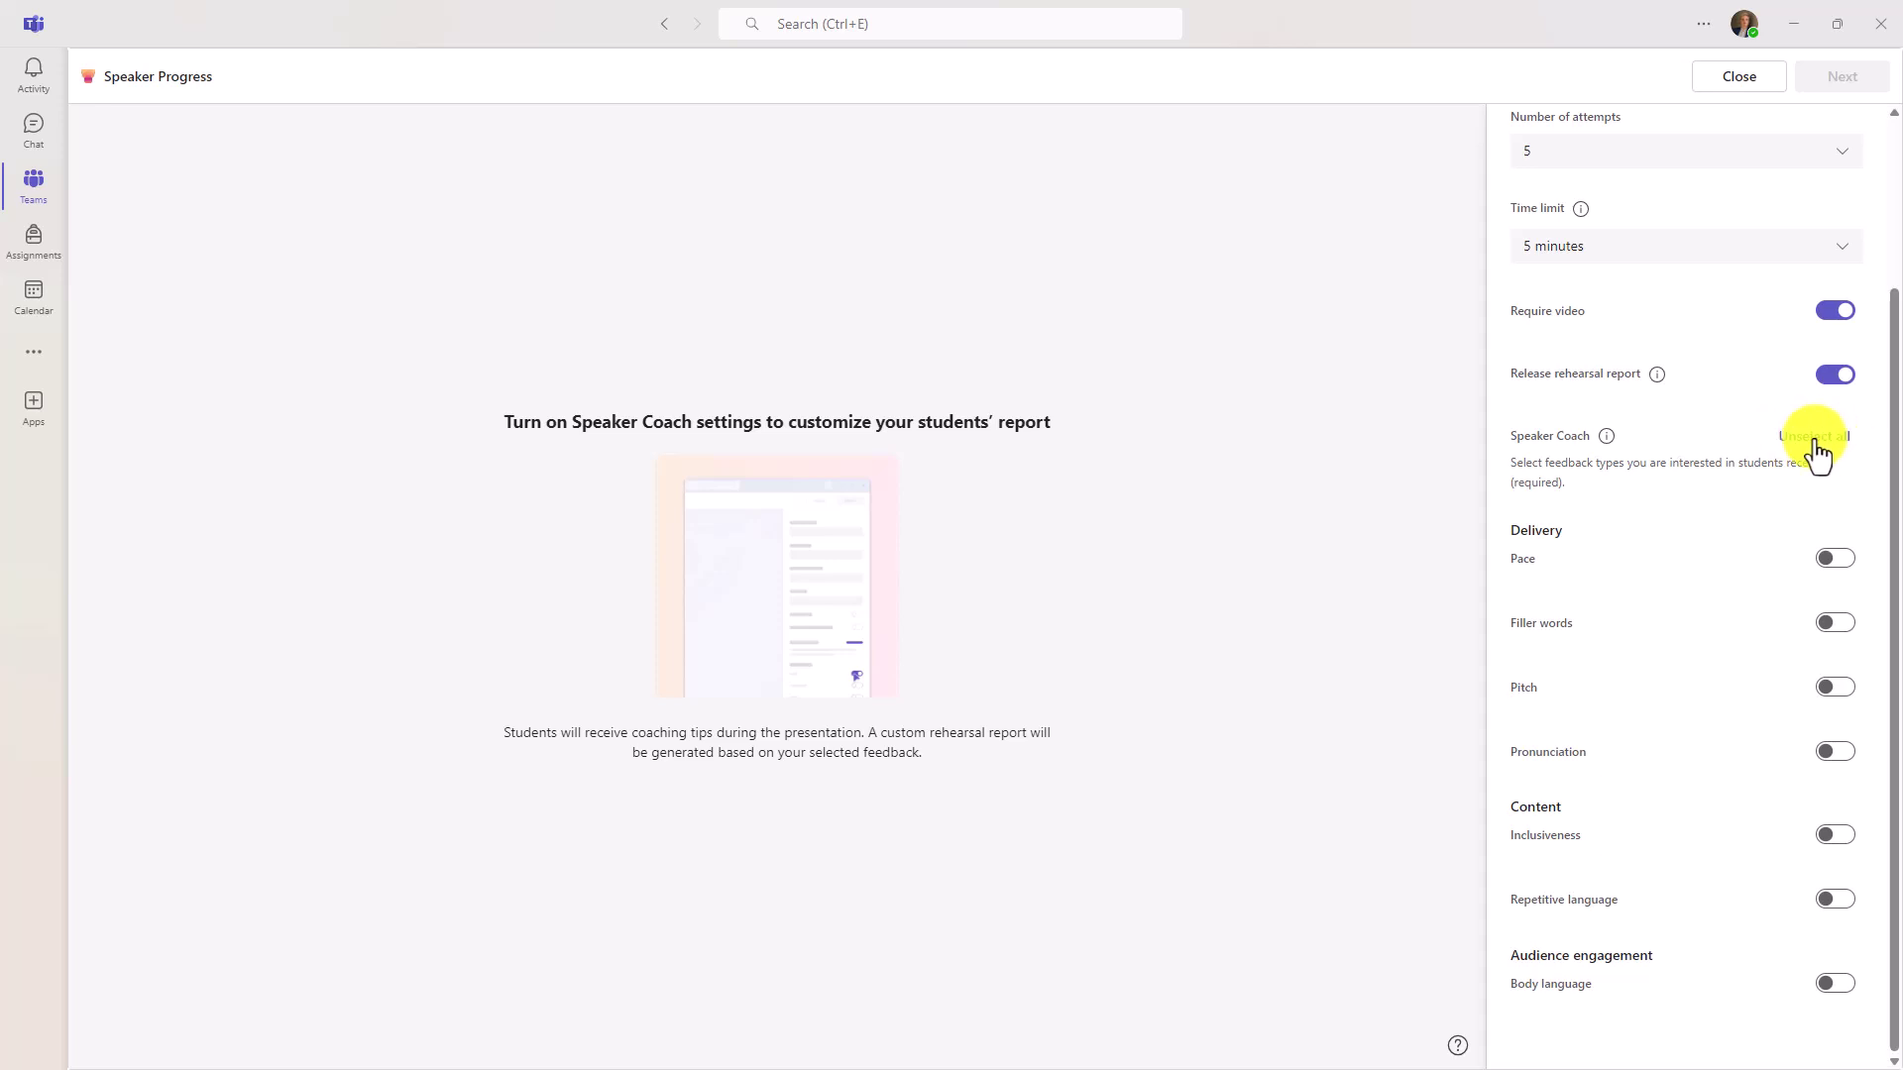
left_click(1815, 438)
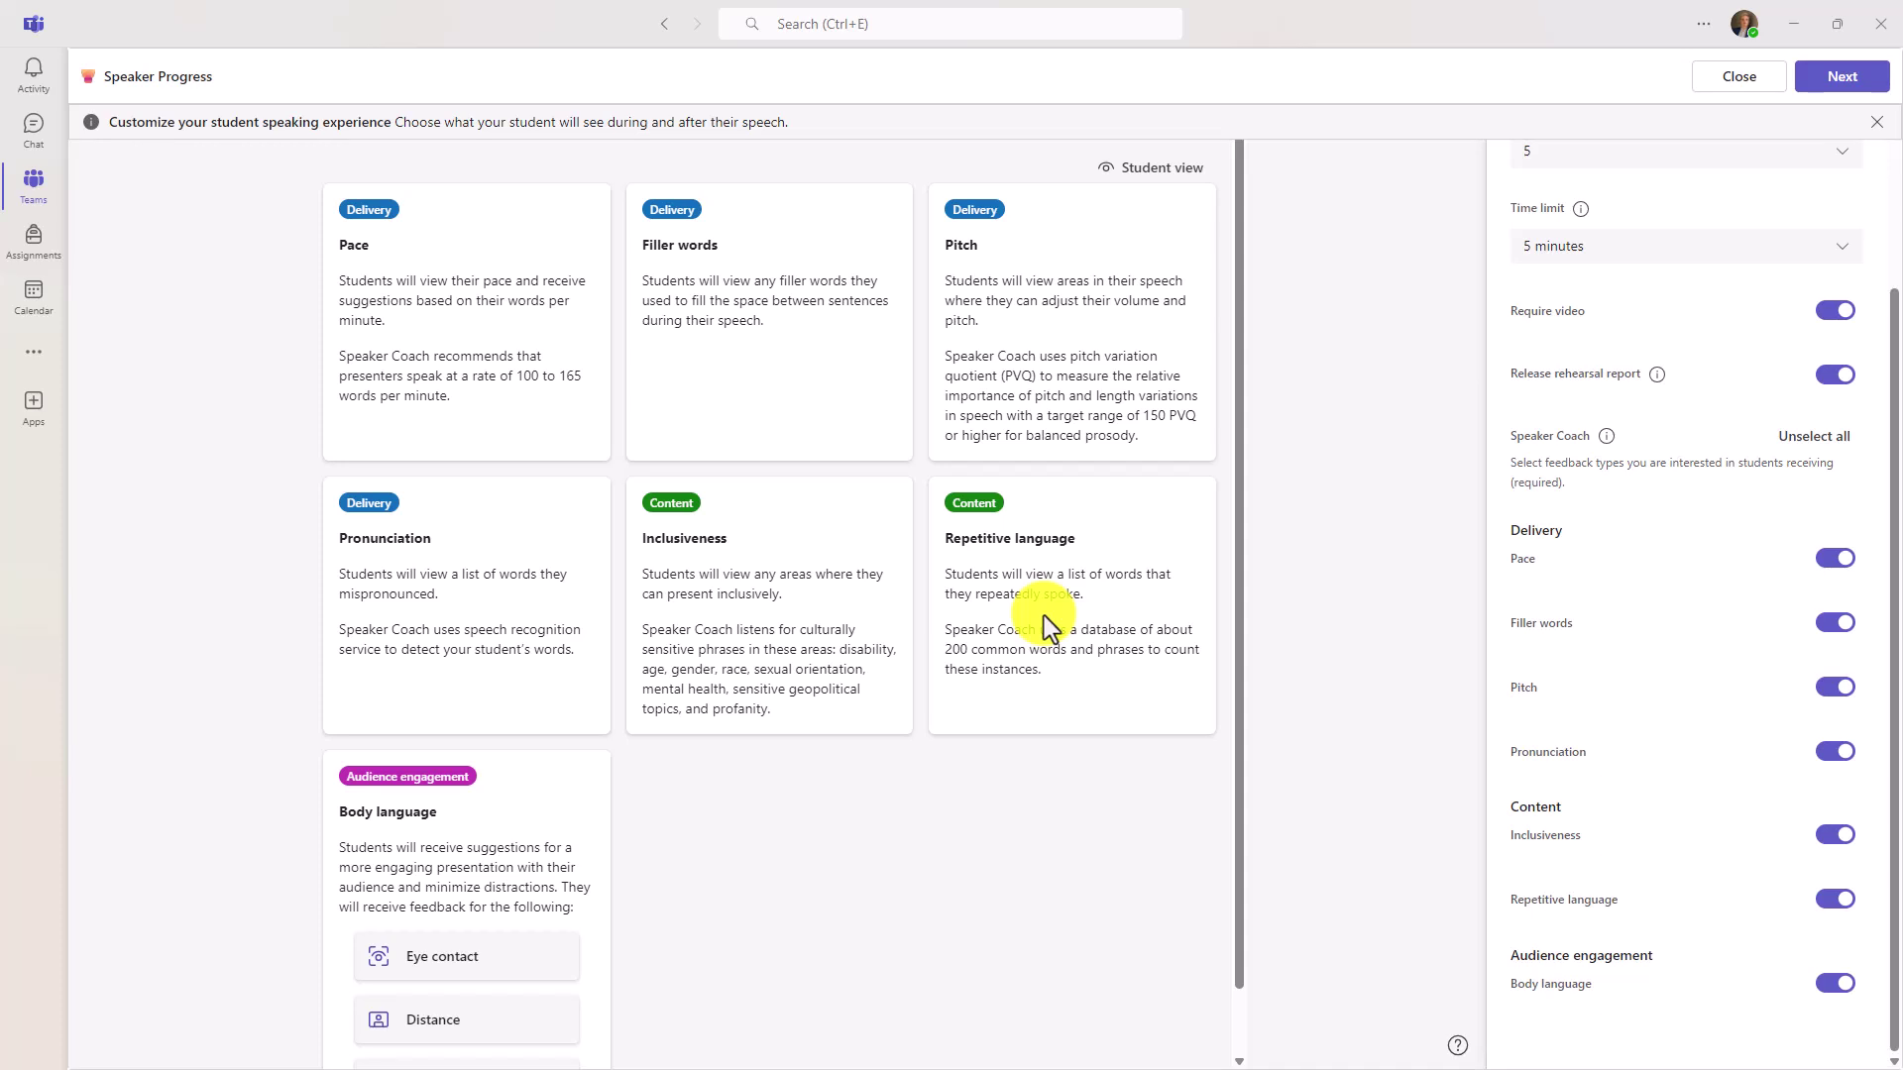
scroll(718, 871, "down", 1)
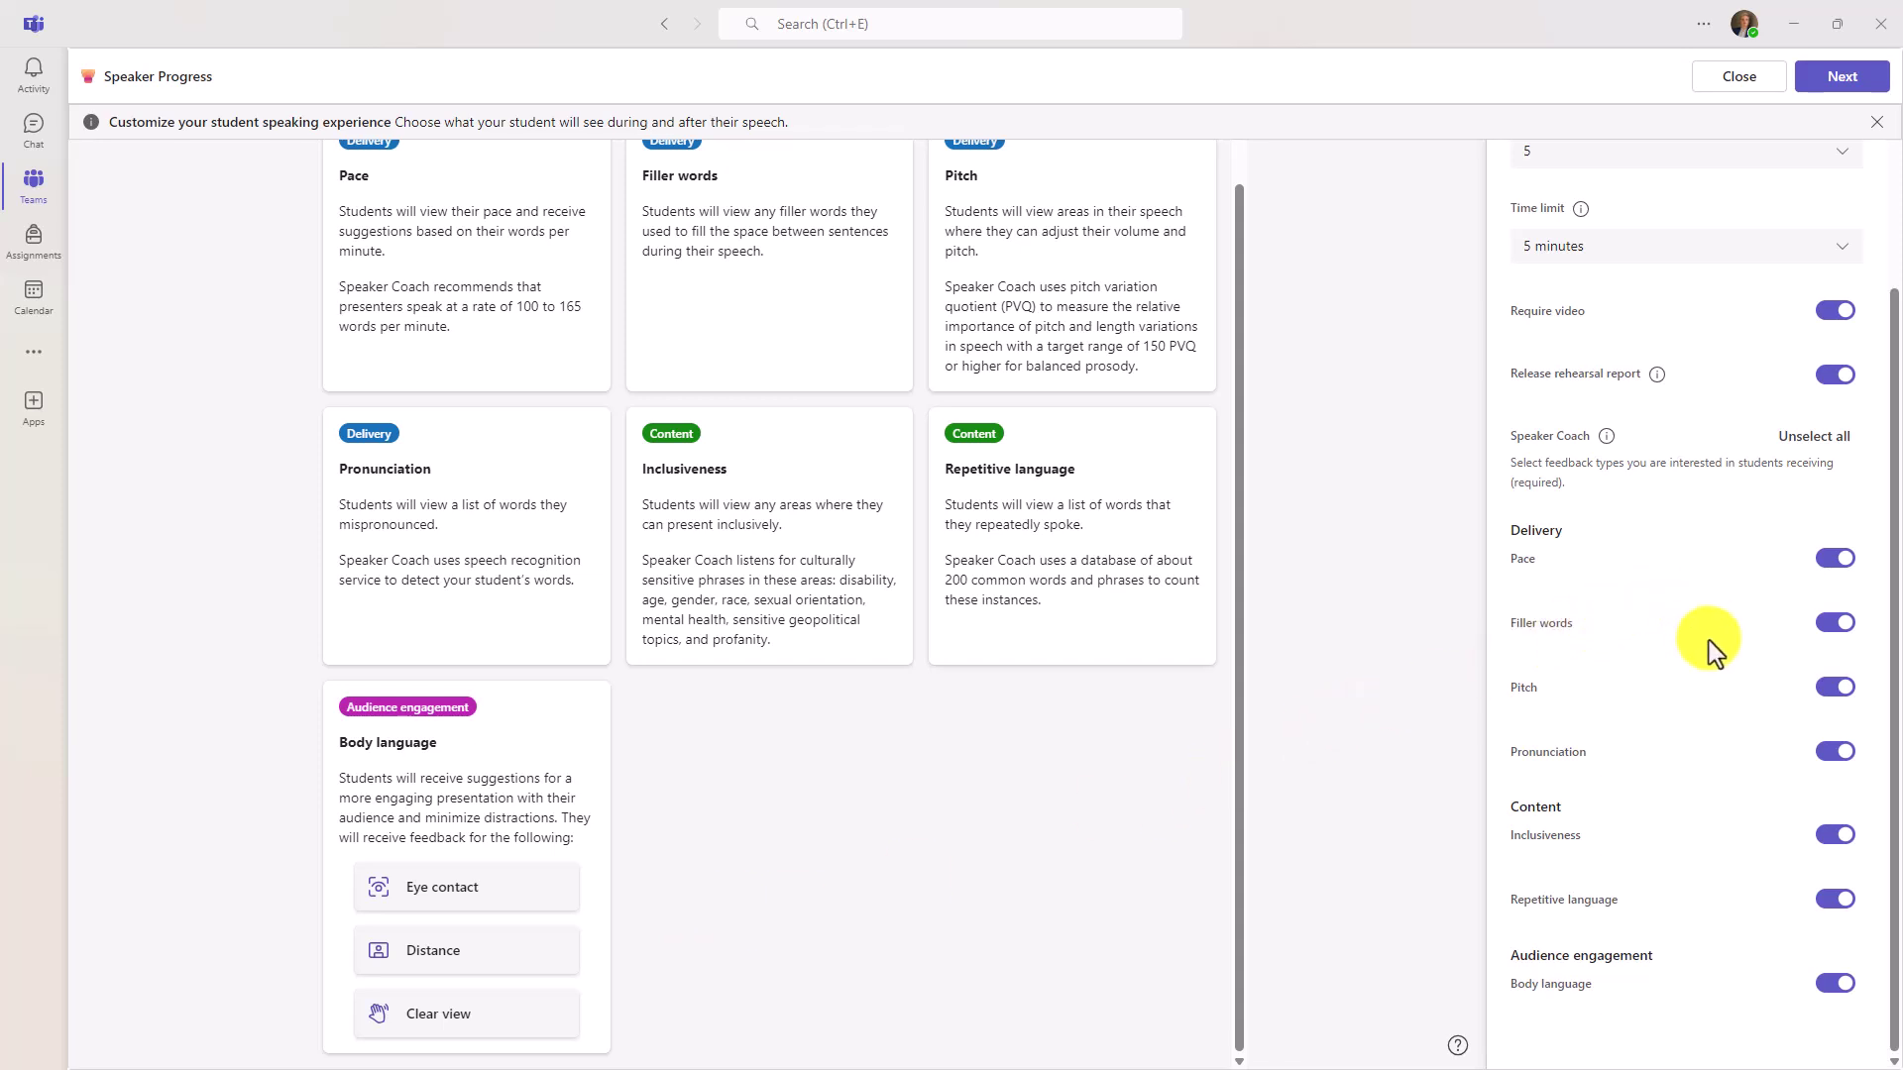
scroll(1709, 641, "up", 2)
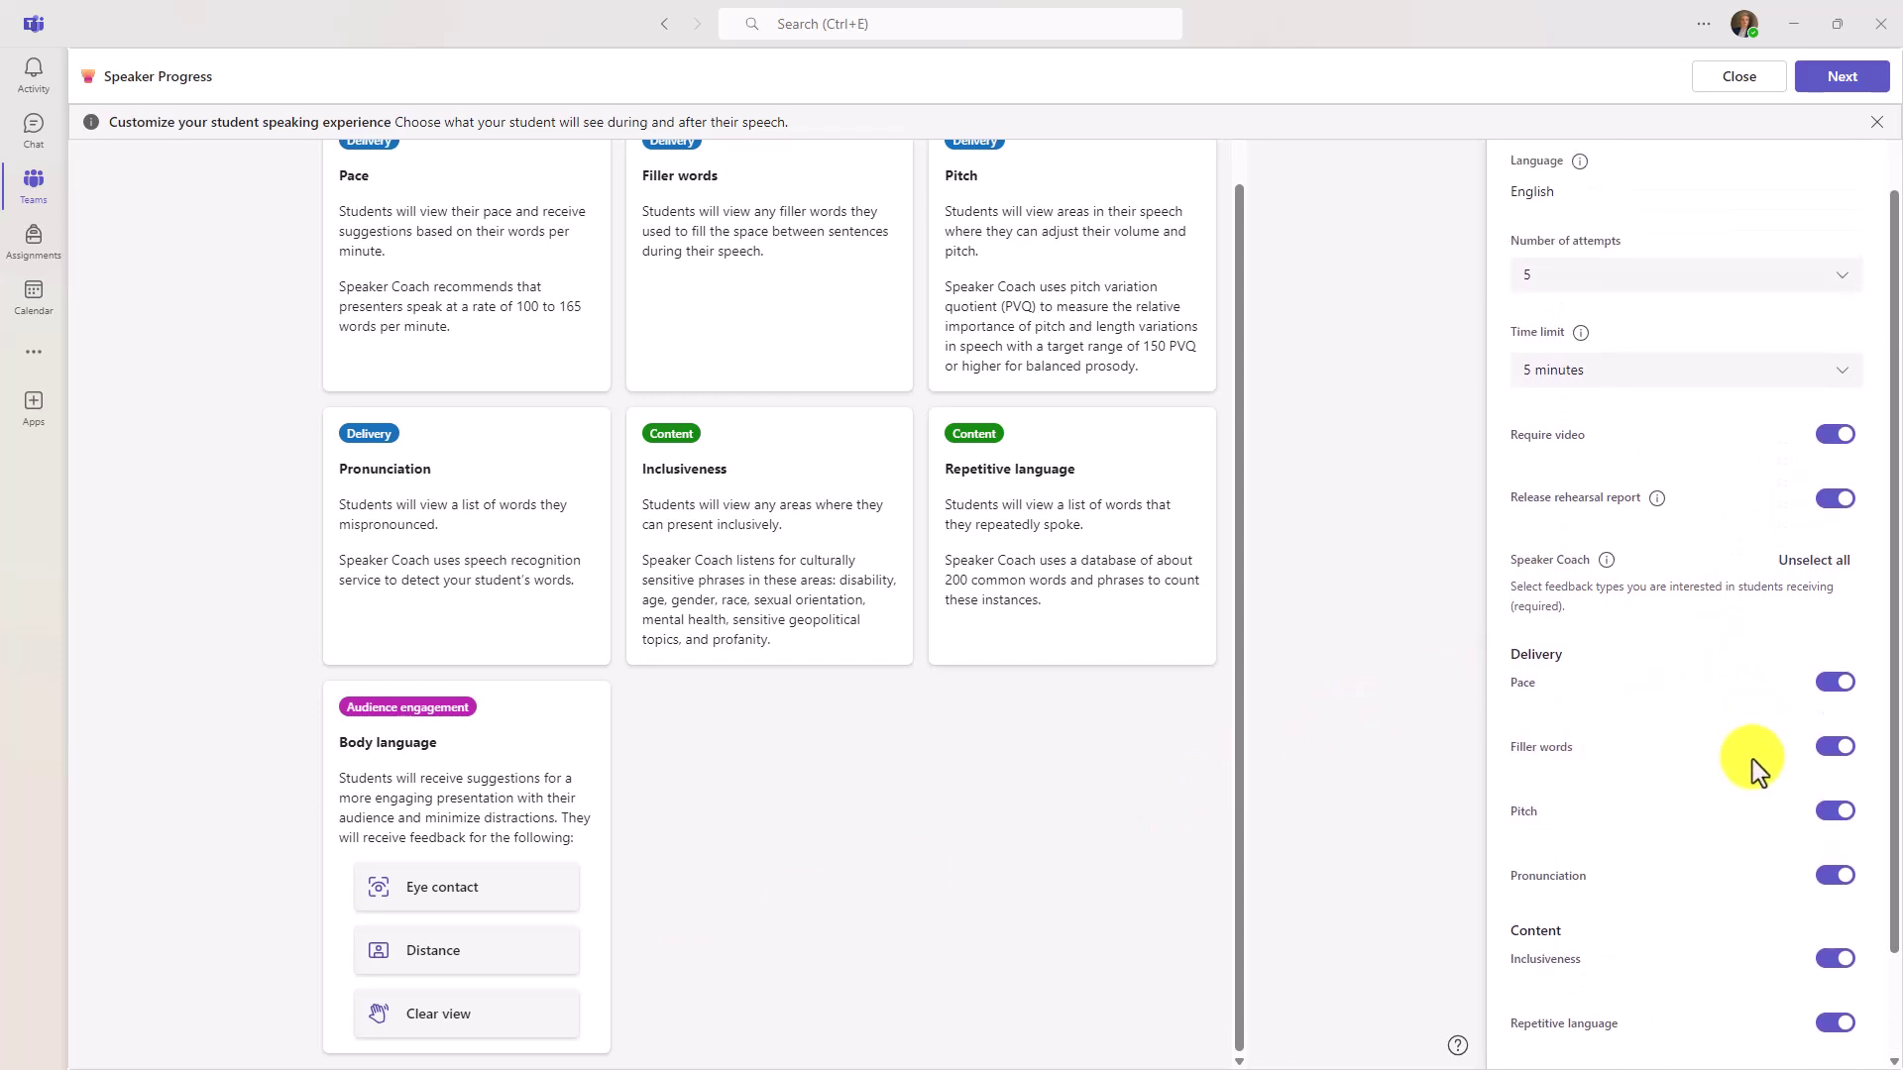
left_click(1829, 872)
scroll(1829, 828, "down", 2)
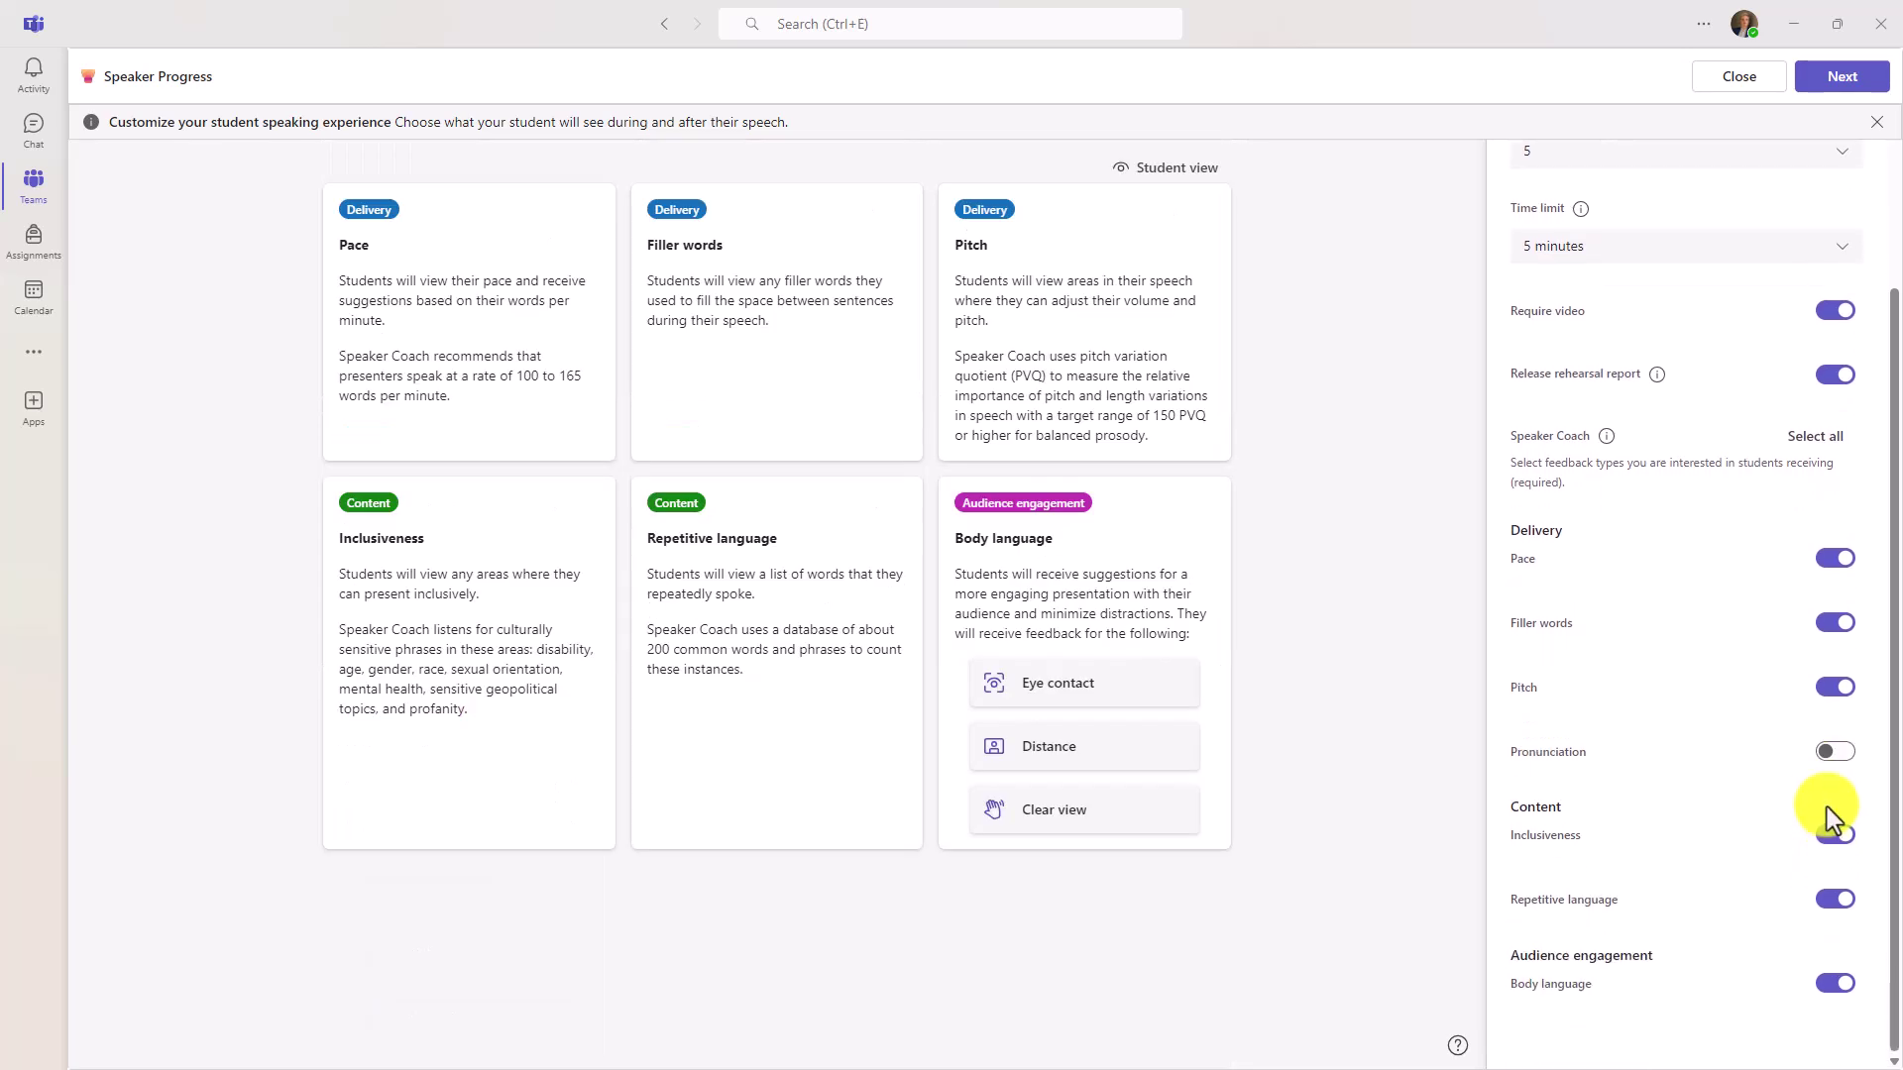
left_click(1826, 902)
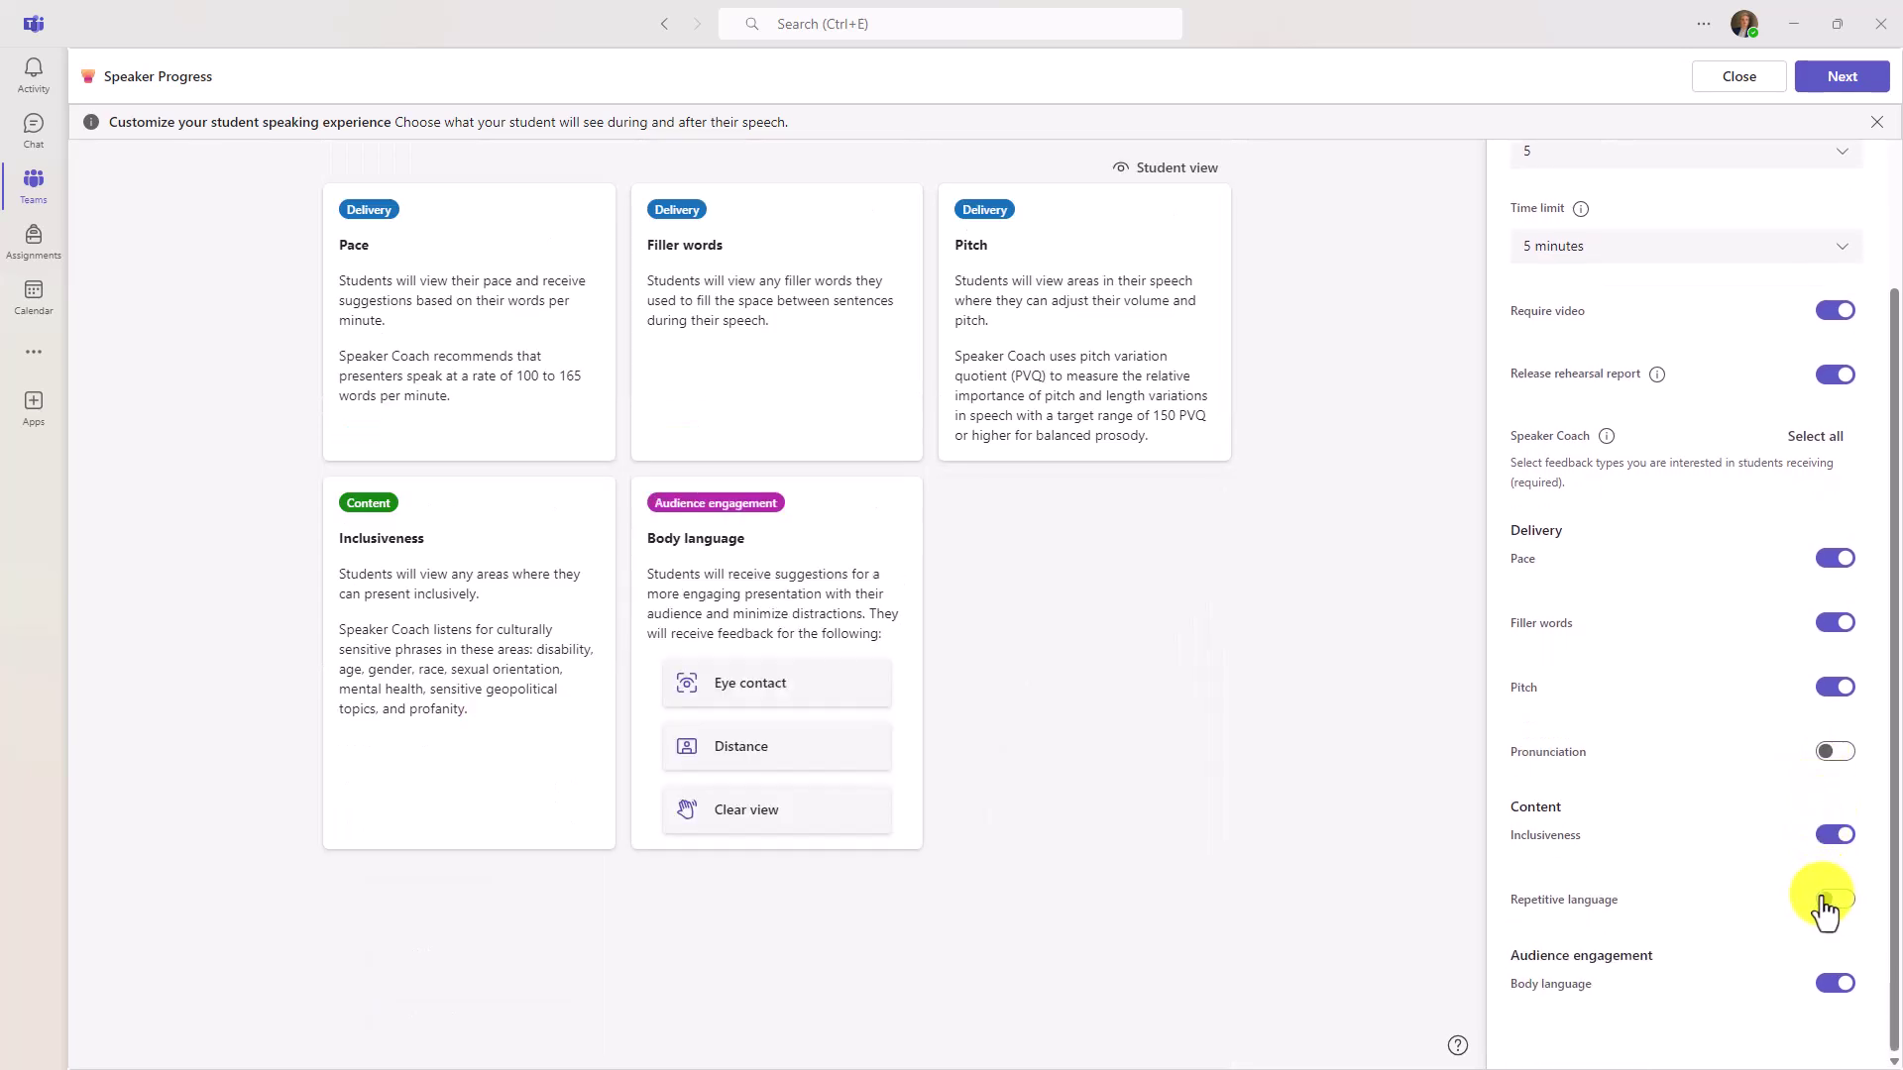
left_click(1827, 627)
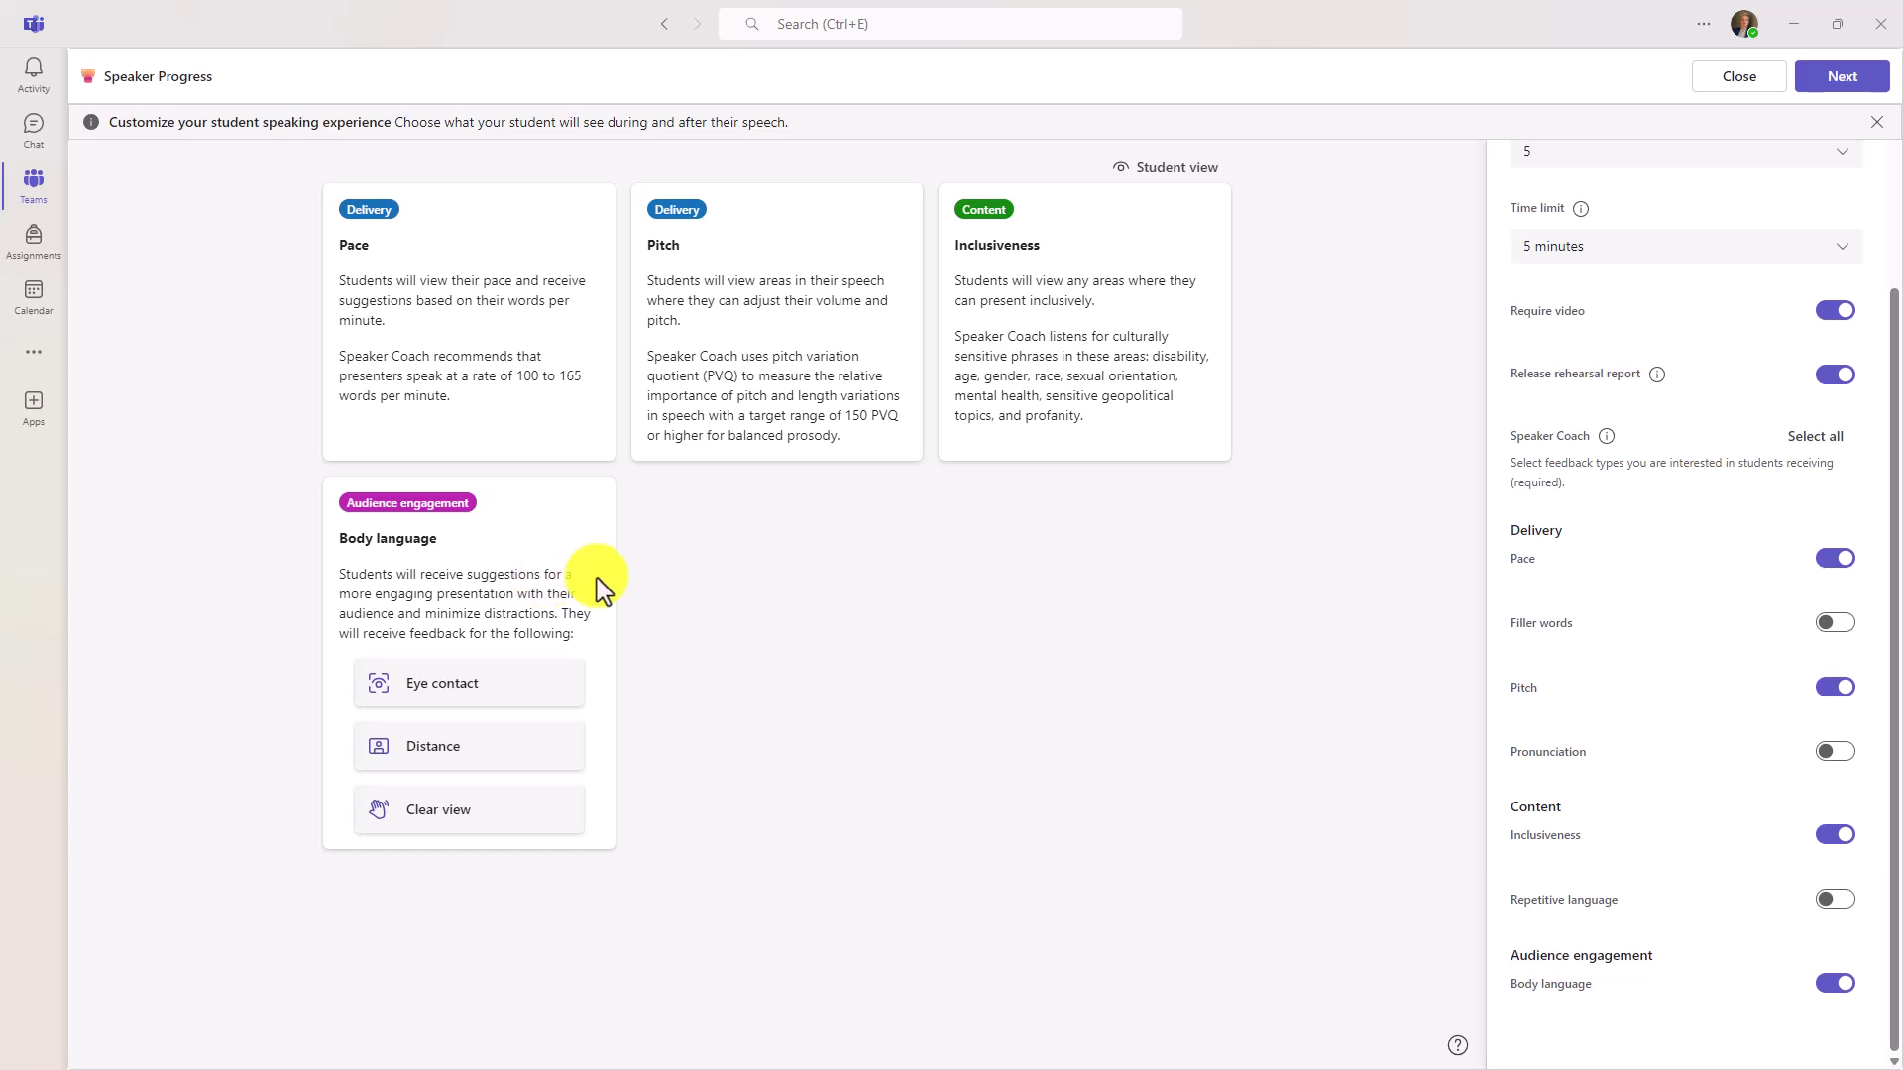
left_click(1816, 439)
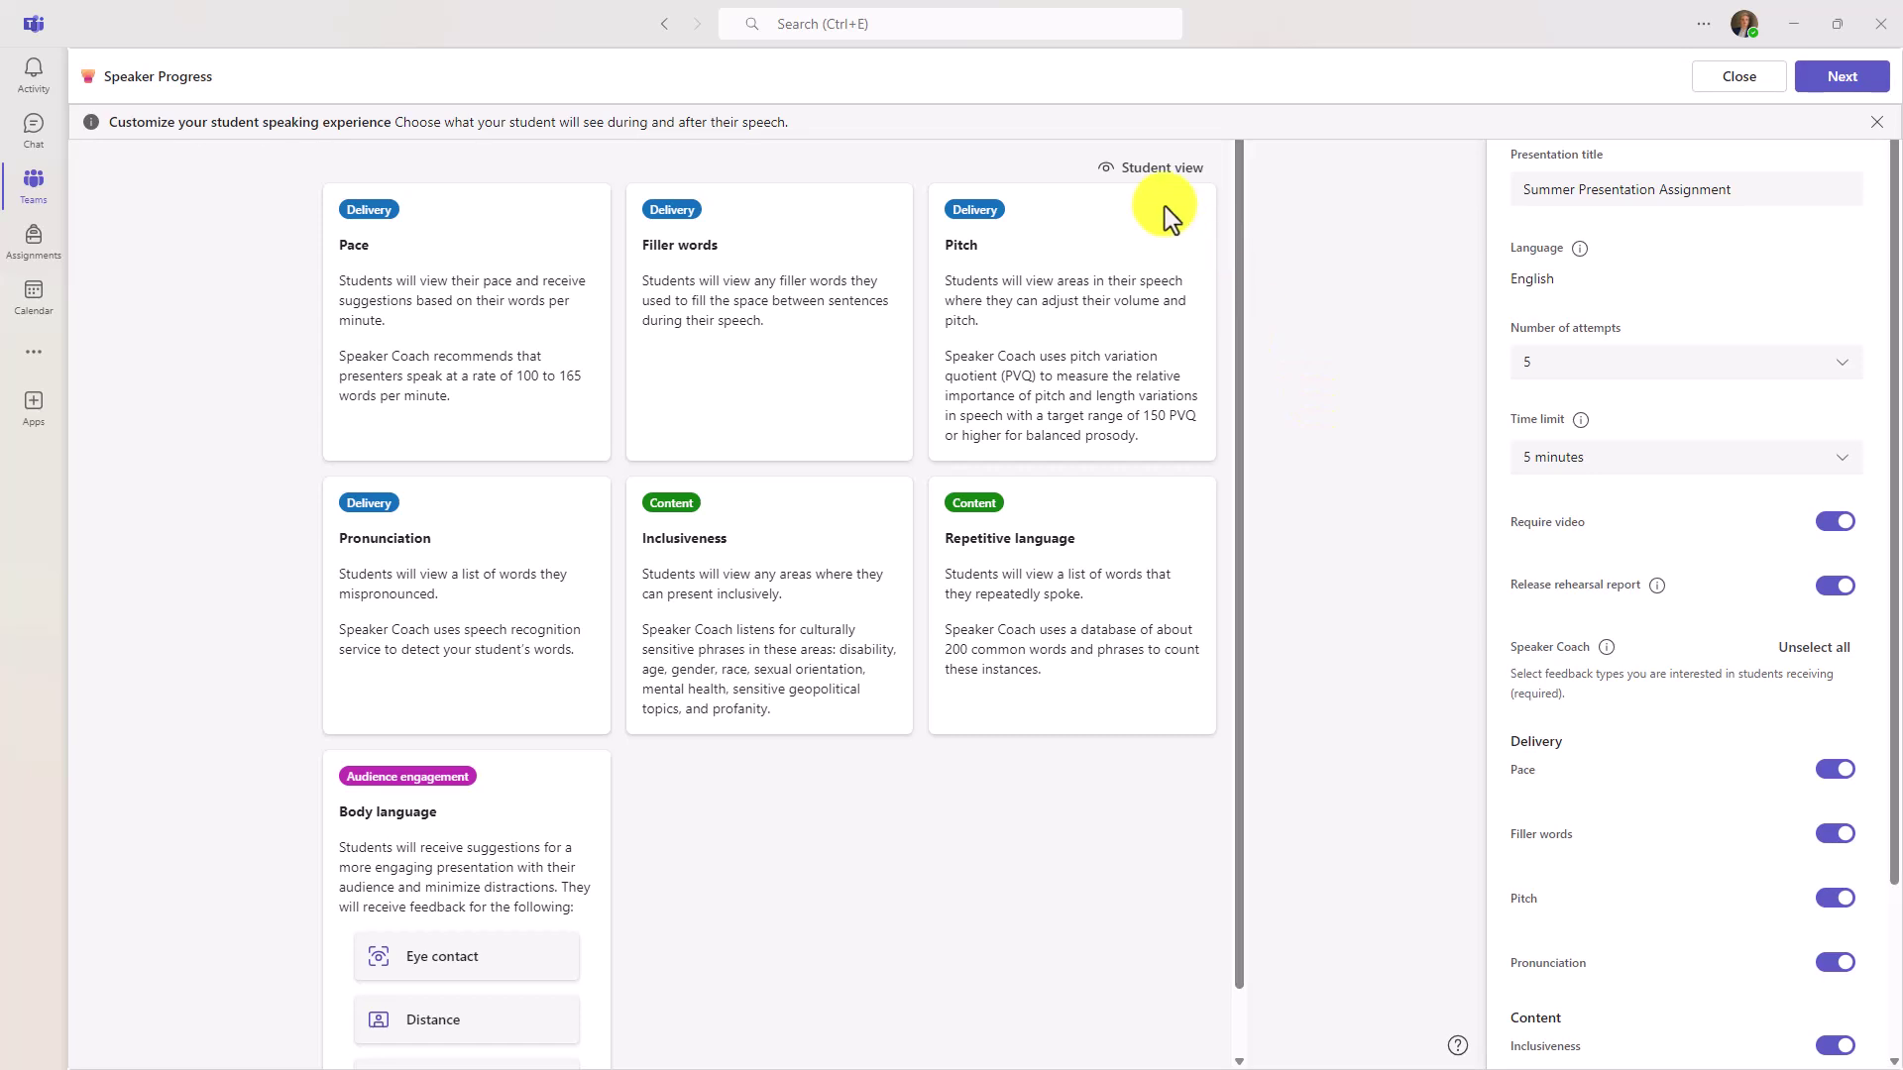
left_click(1150, 171)
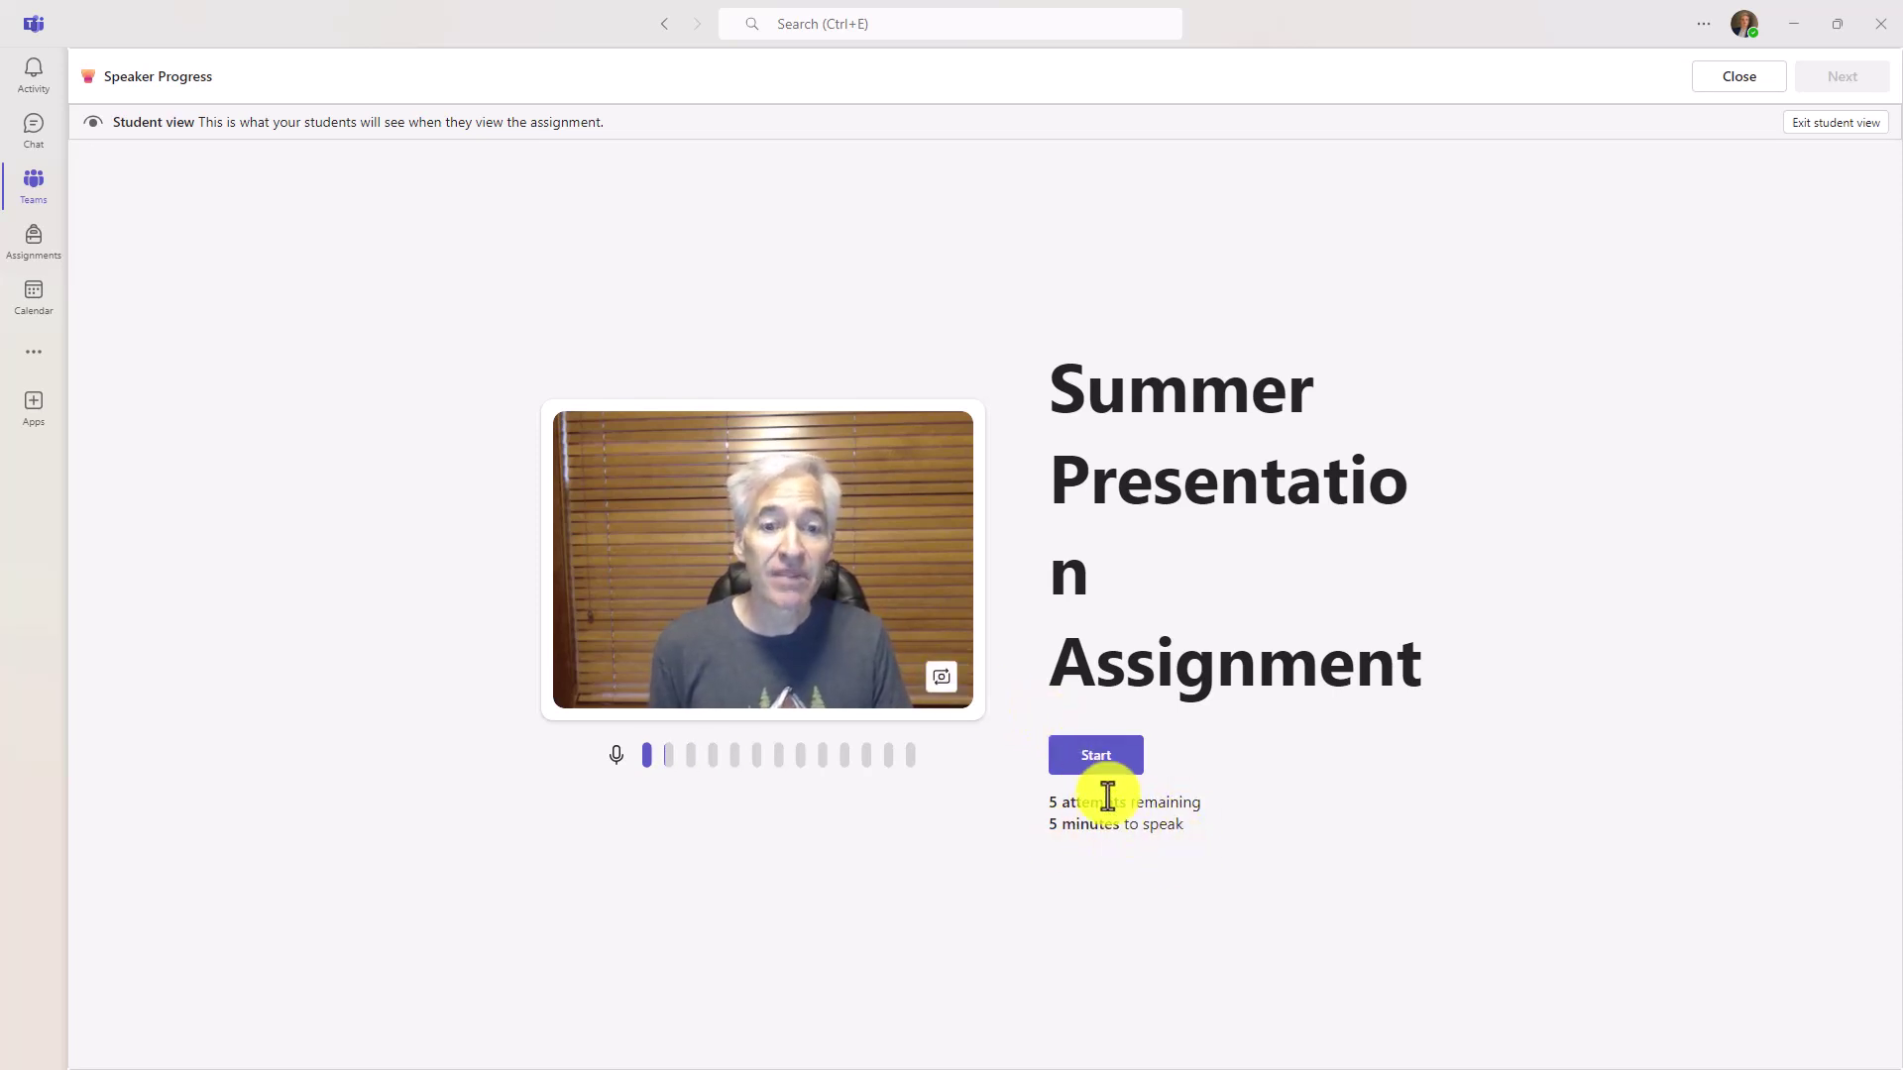
left_click(1092, 756)
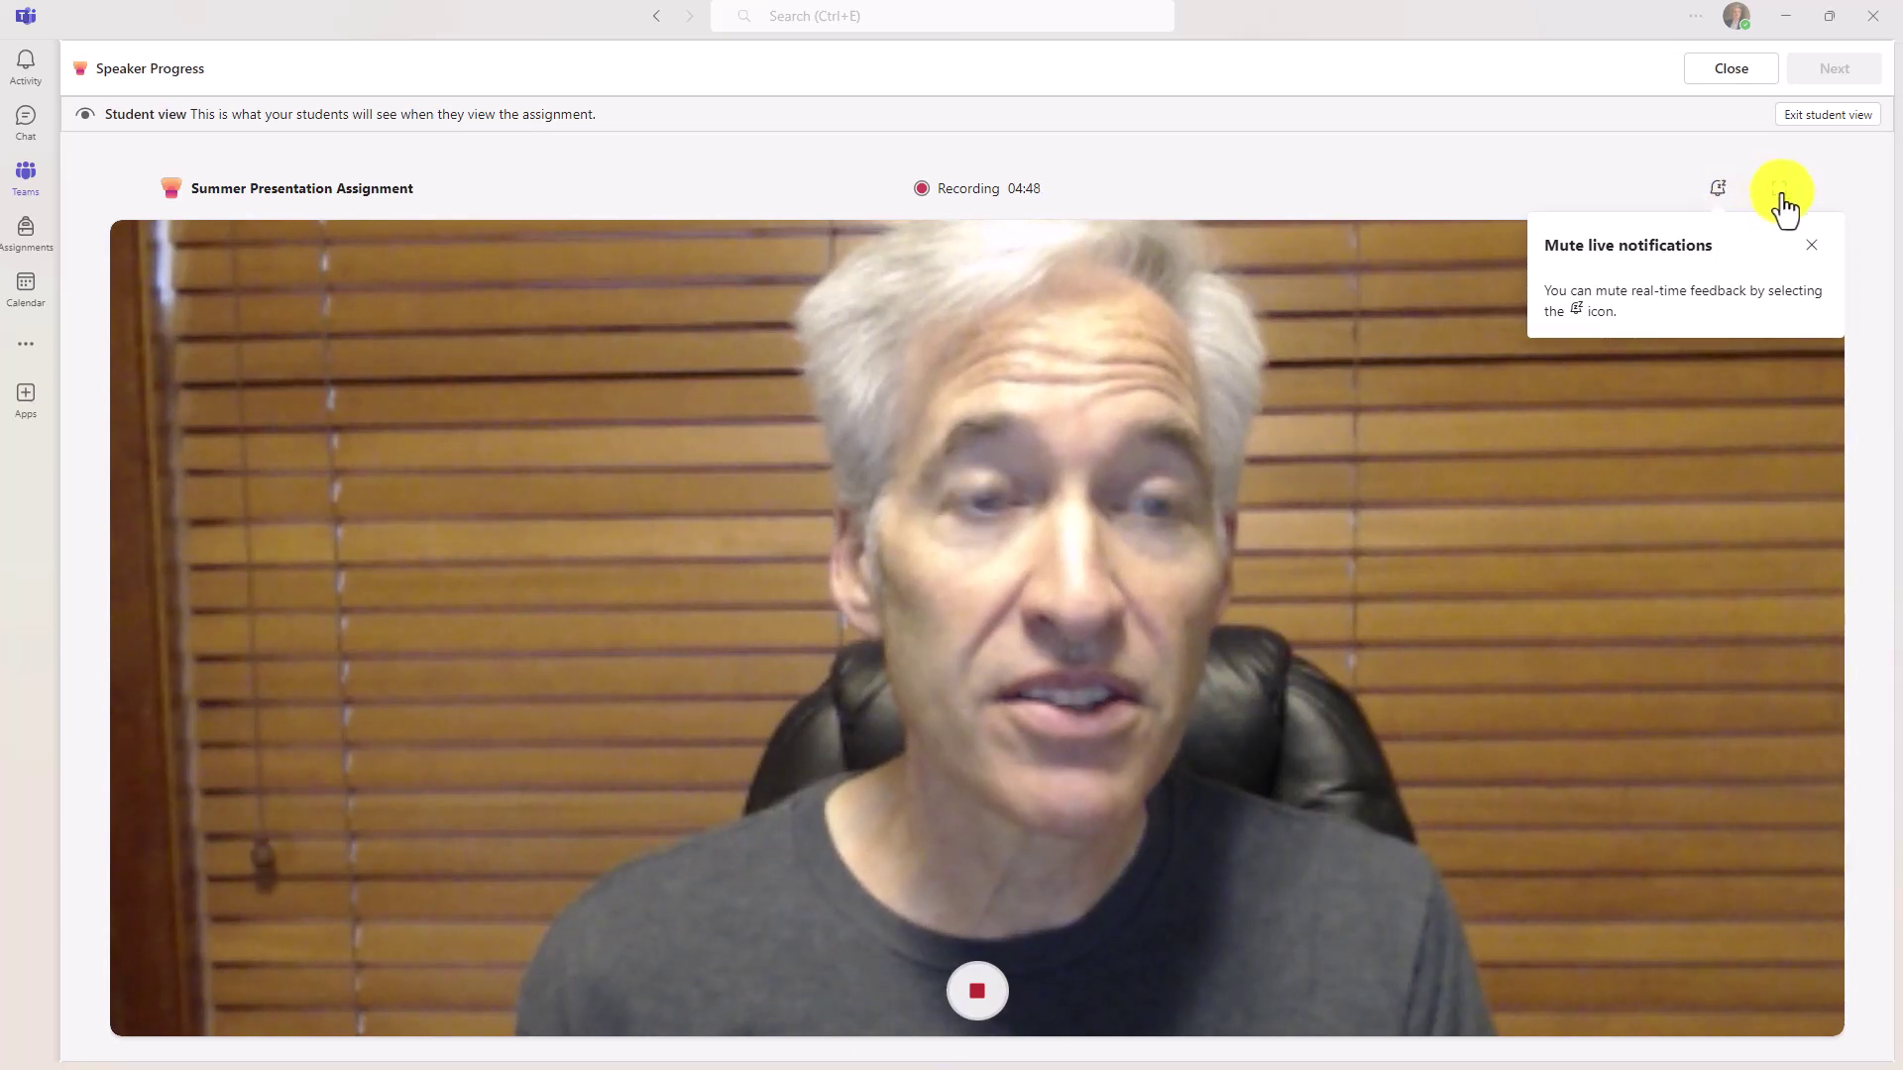
left_click(1787, 196)
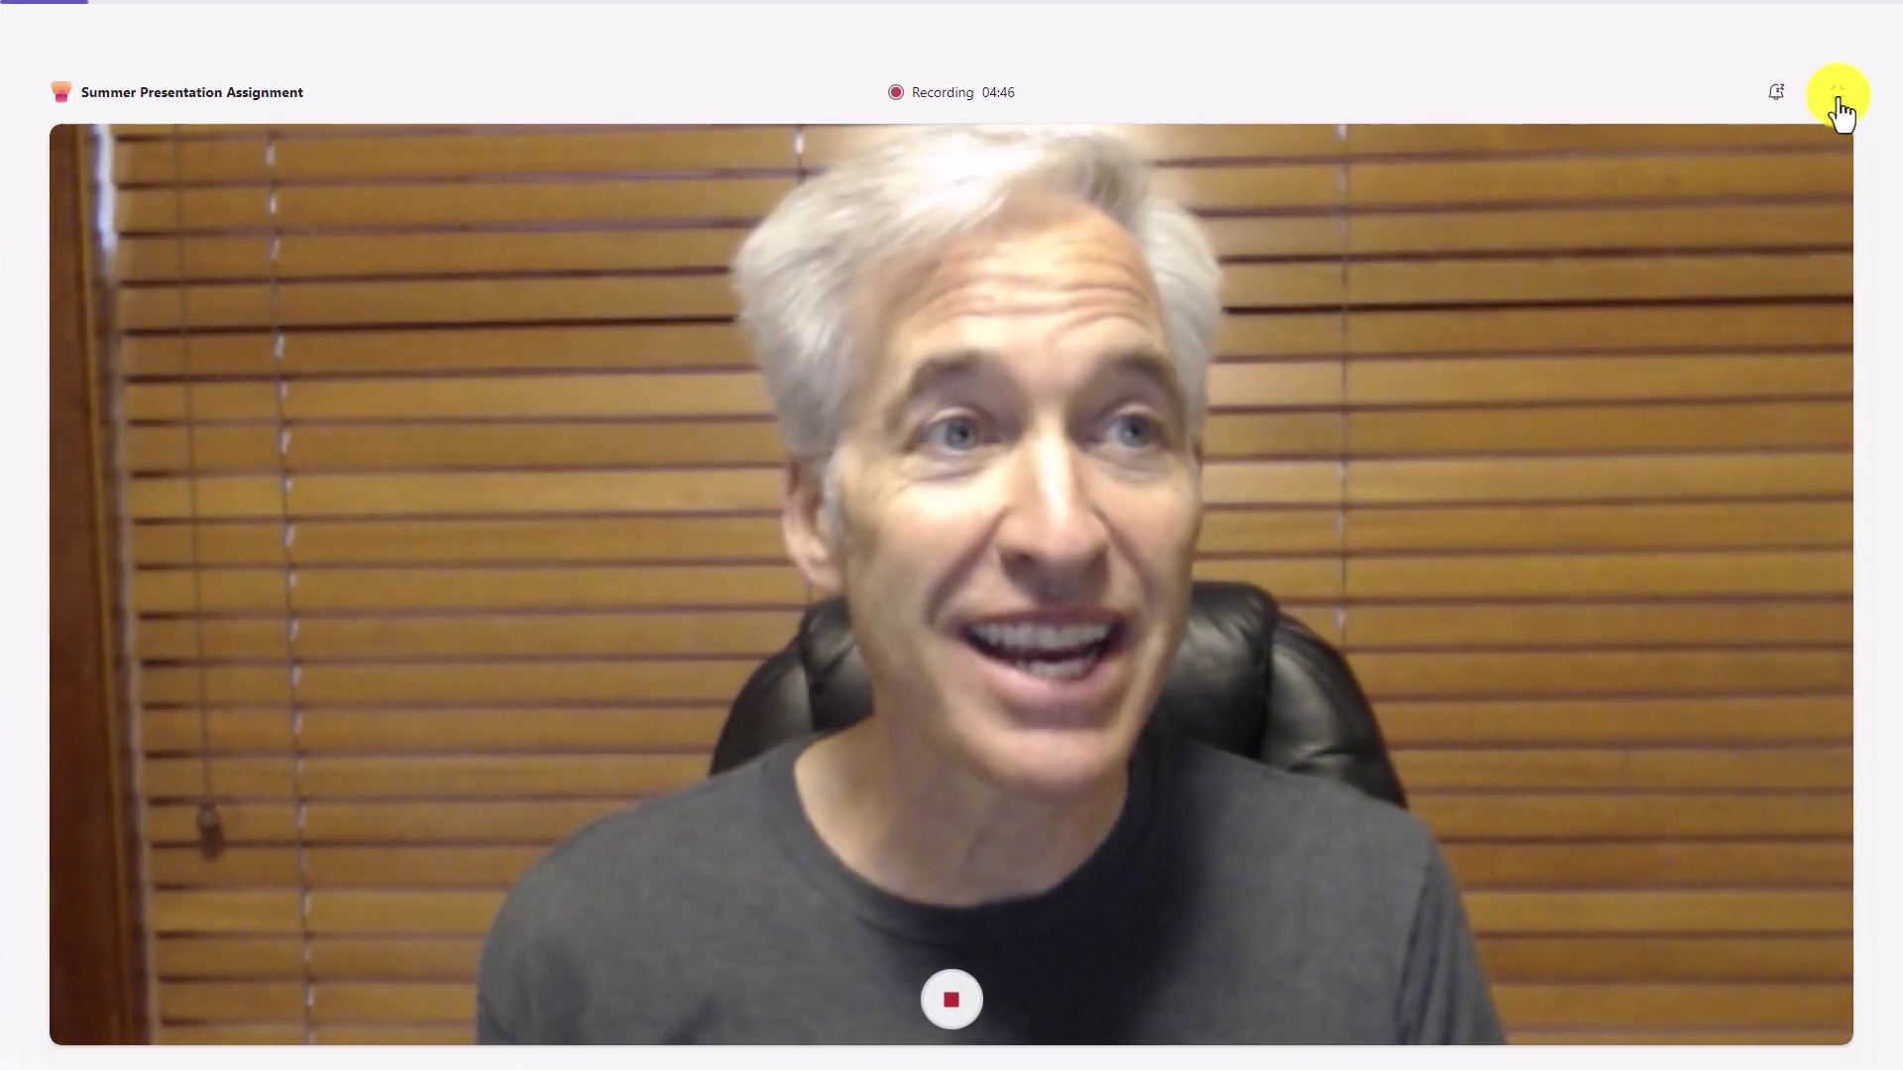
left_click(1838, 93)
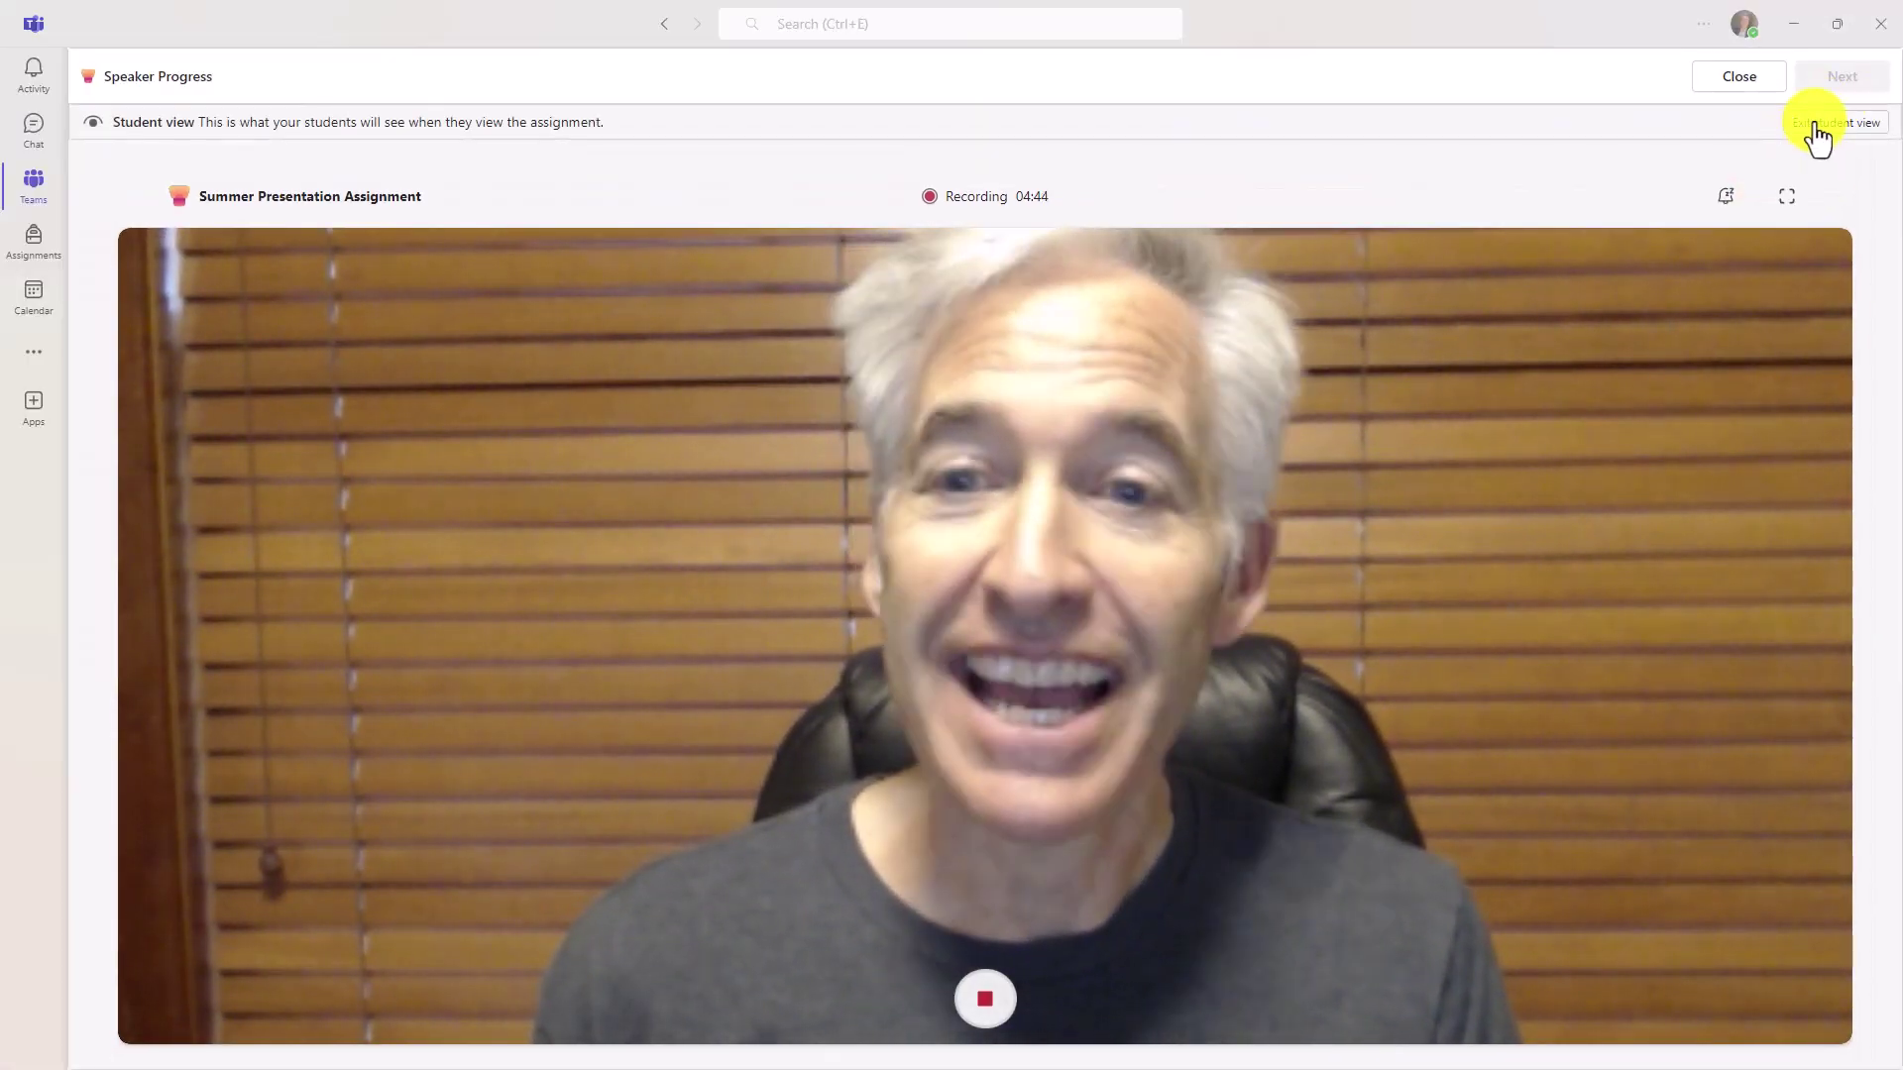
left_click(1817, 125)
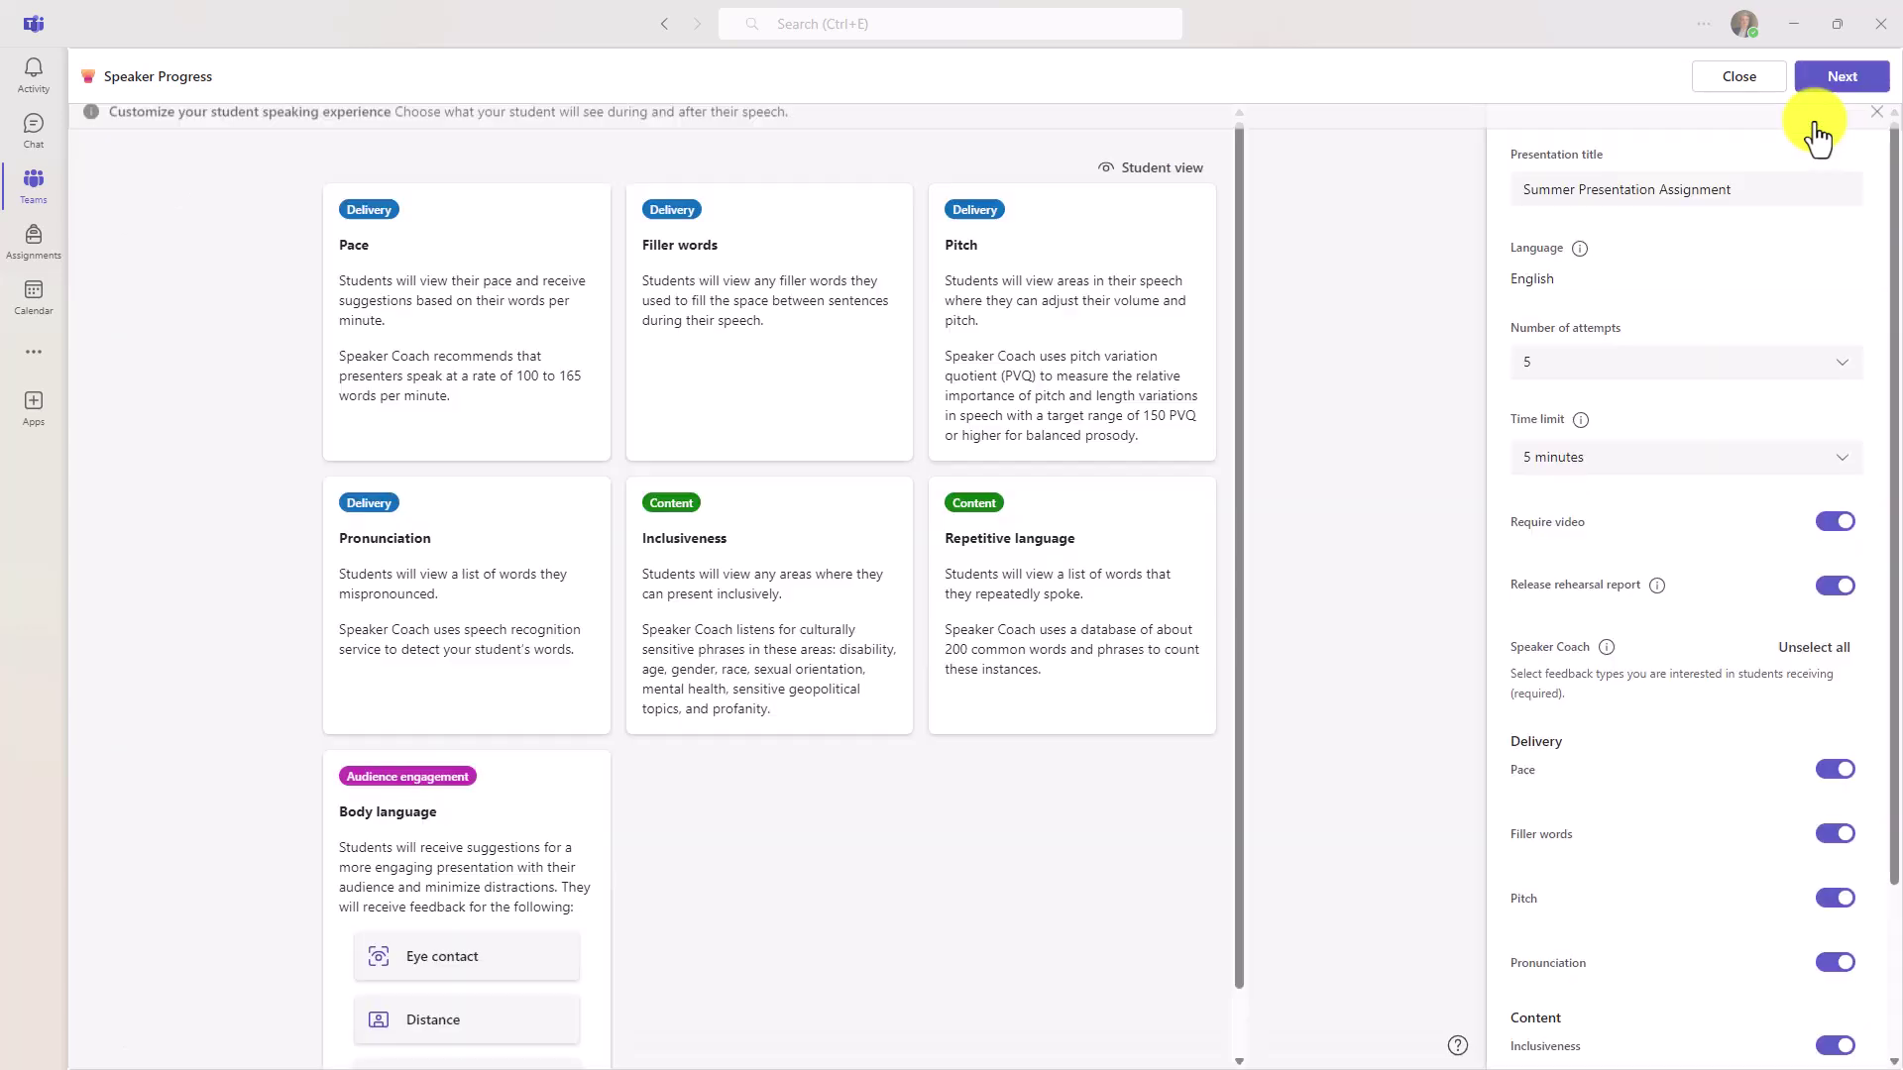